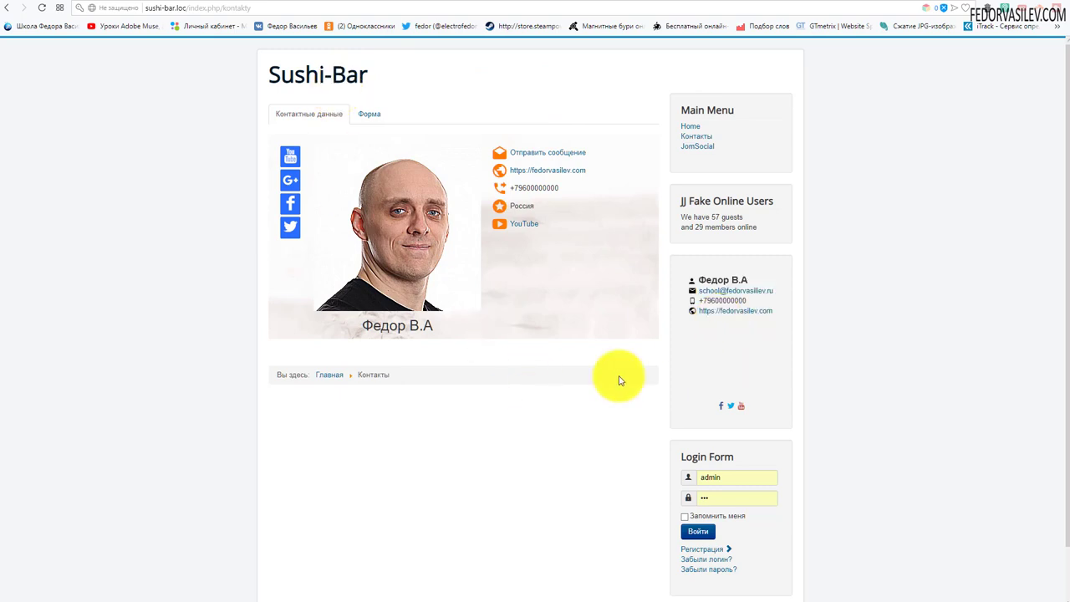
# Step: Review the Sushi-Bar site's contact page, checking the contact card, the sidebar contact module and the message form
pyautogui.moveTo(758, 323)
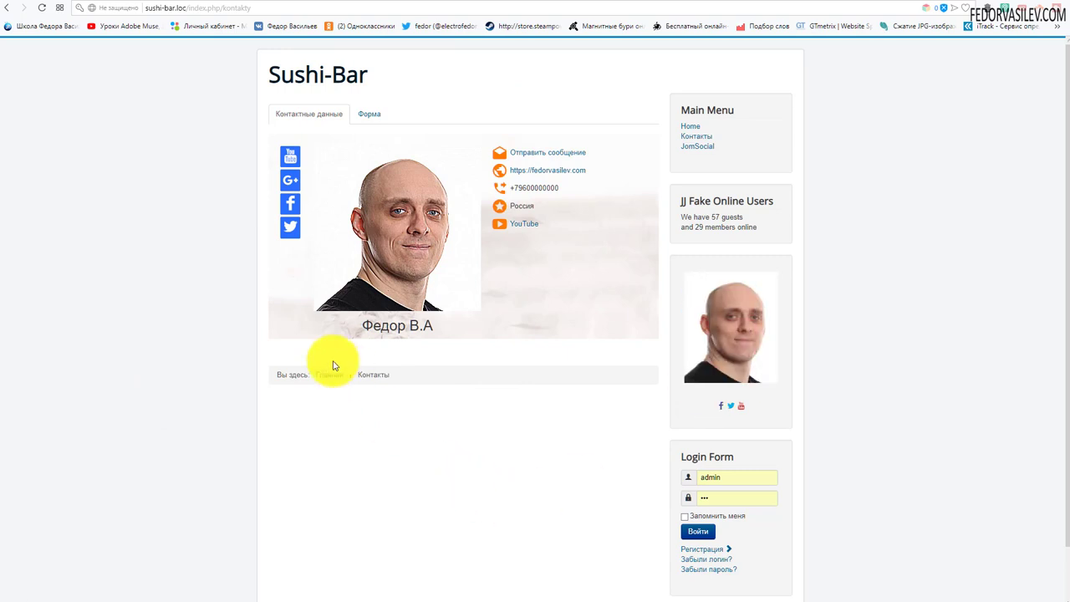
pyautogui.click(371, 117)
pyautogui.click(343, 115)
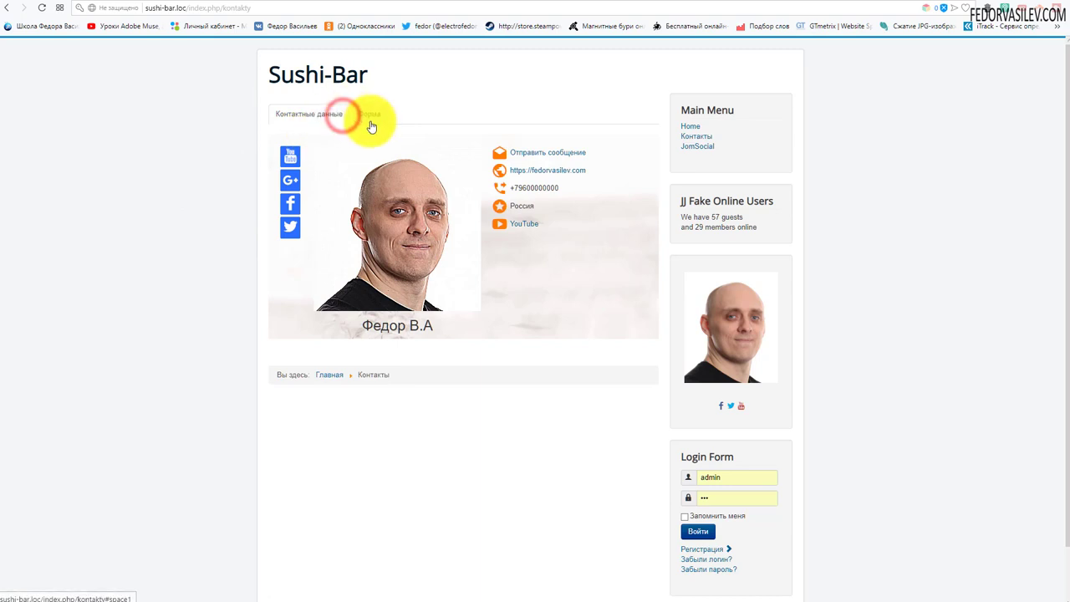
pyautogui.click(370, 114)
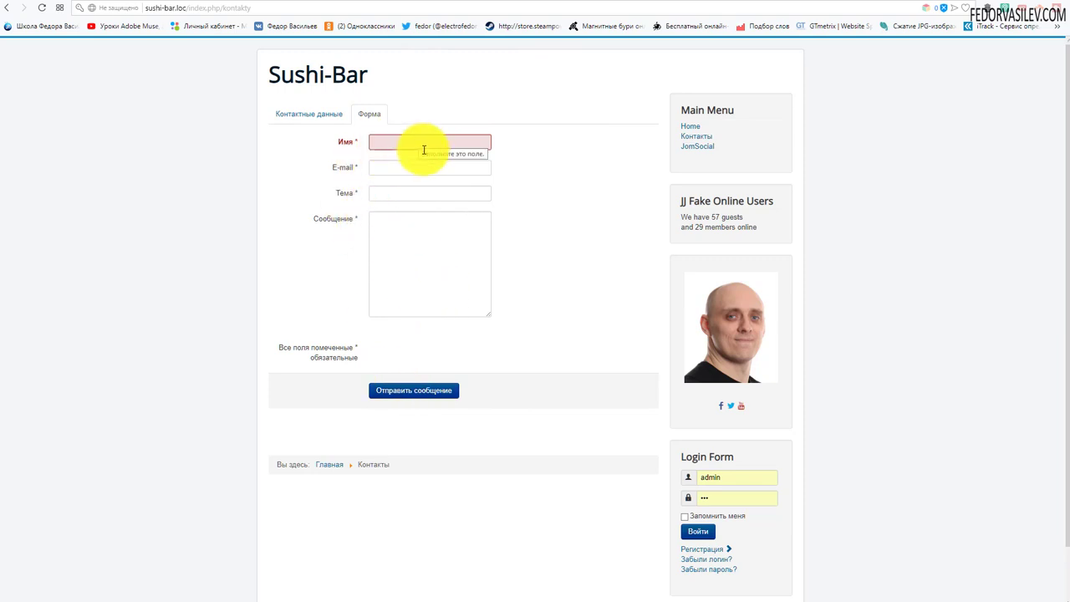
pyautogui.click(311, 107)
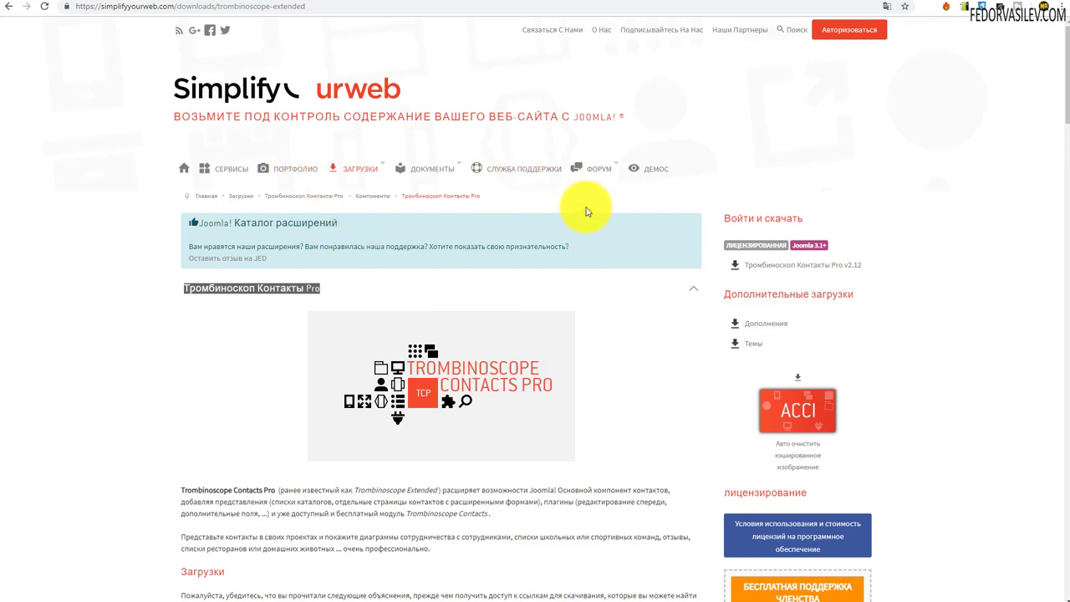
# Step: Read through the Trombinoscope Contacts Pro product page, covering its features, card examples, additional downloads and licence prices
pyautogui.scroll(-3, 587, 205)
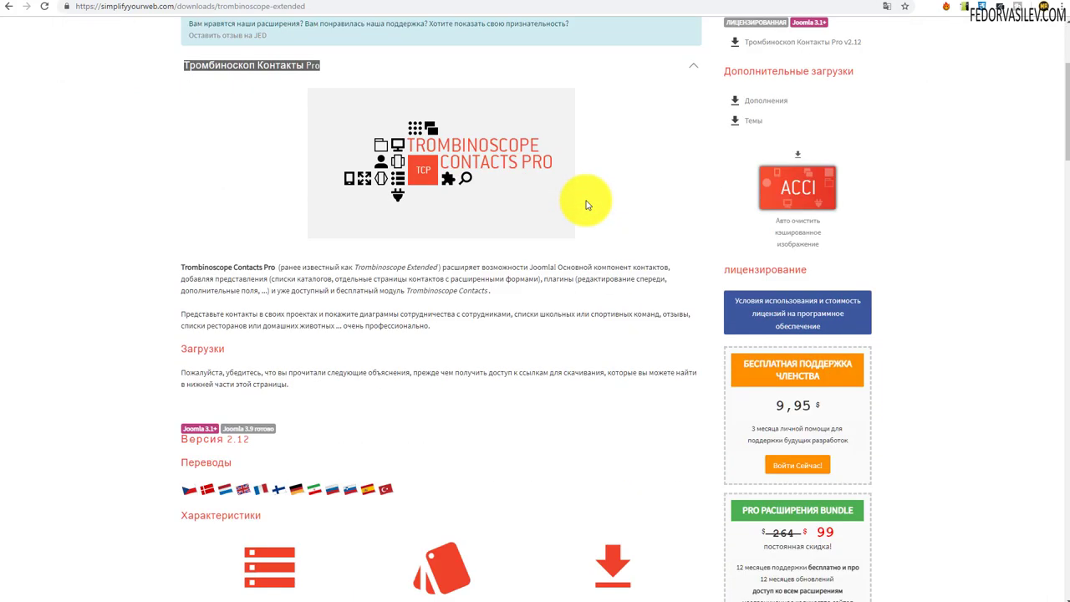
pyautogui.scroll(-2, 586, 204)
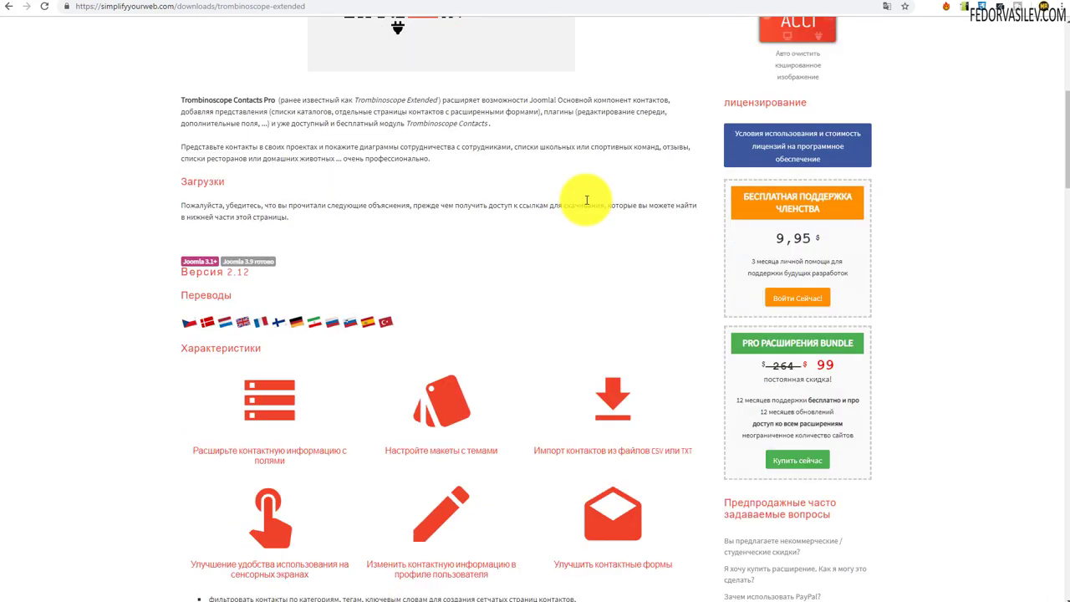
pyautogui.scroll(-1, 587, 201)
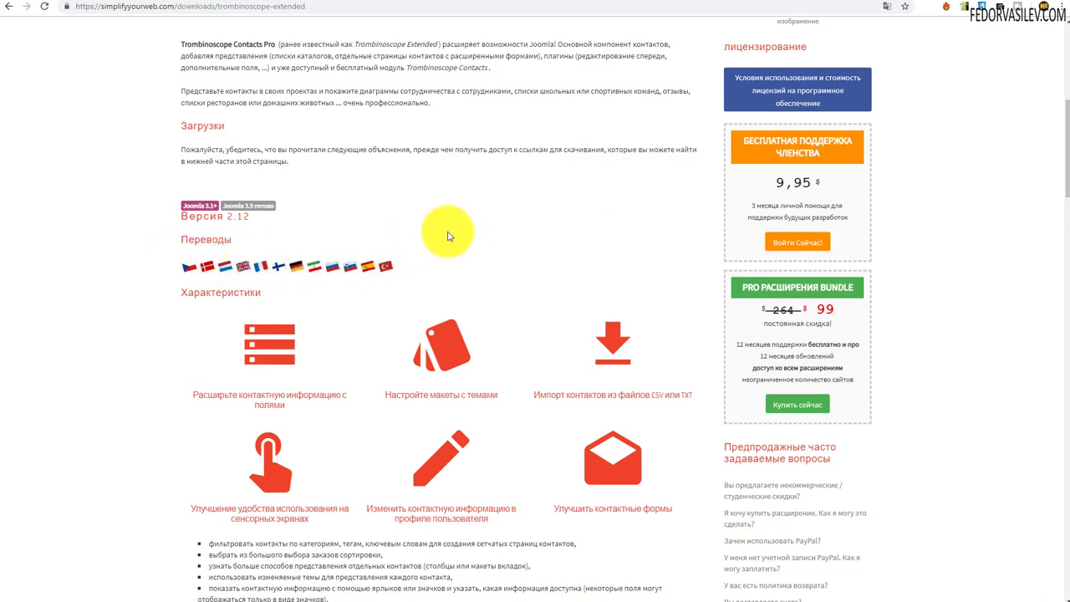
pyautogui.scroll(-10, 447, 237)
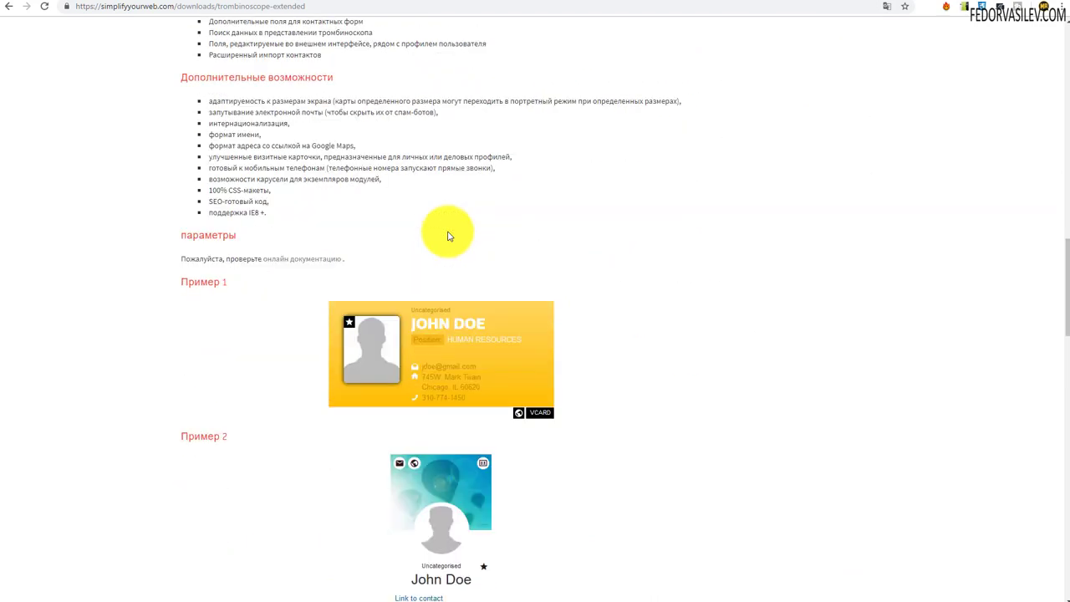
pyautogui.scroll(-1, 447, 236)
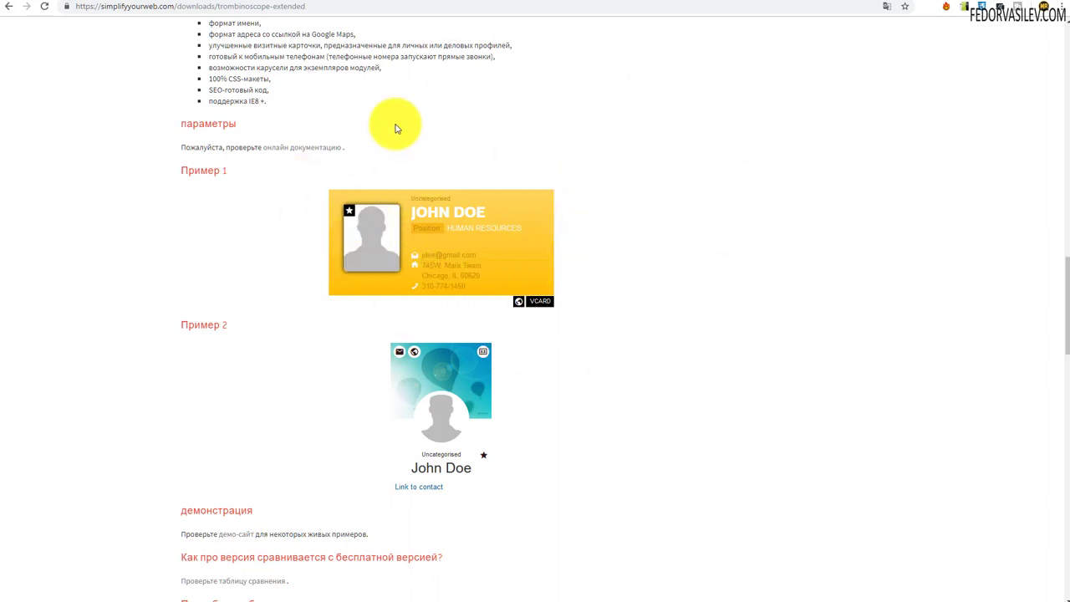
pyautogui.scroll(-1, 535, 205)
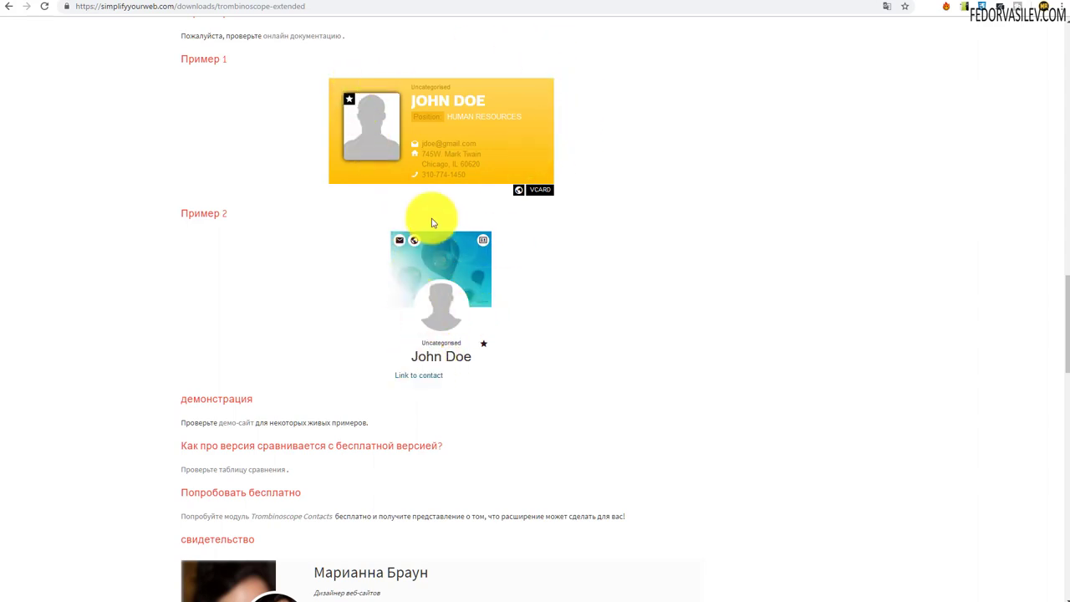
pyautogui.scroll(-2, 435, 218)
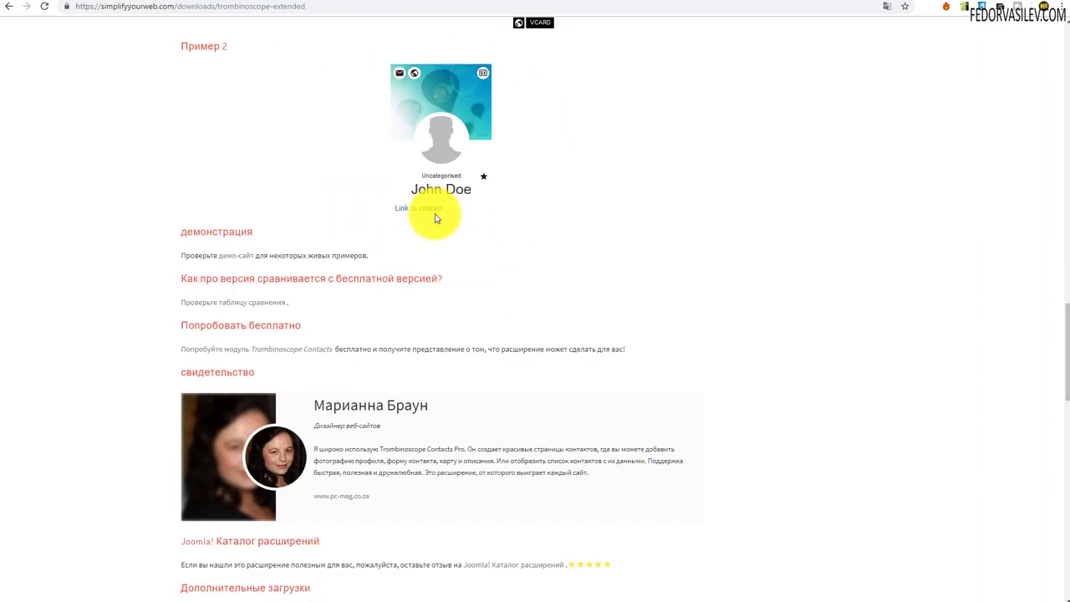
pyautogui.scroll(-1, 436, 218)
pyautogui.scroll(-2, 520, 292)
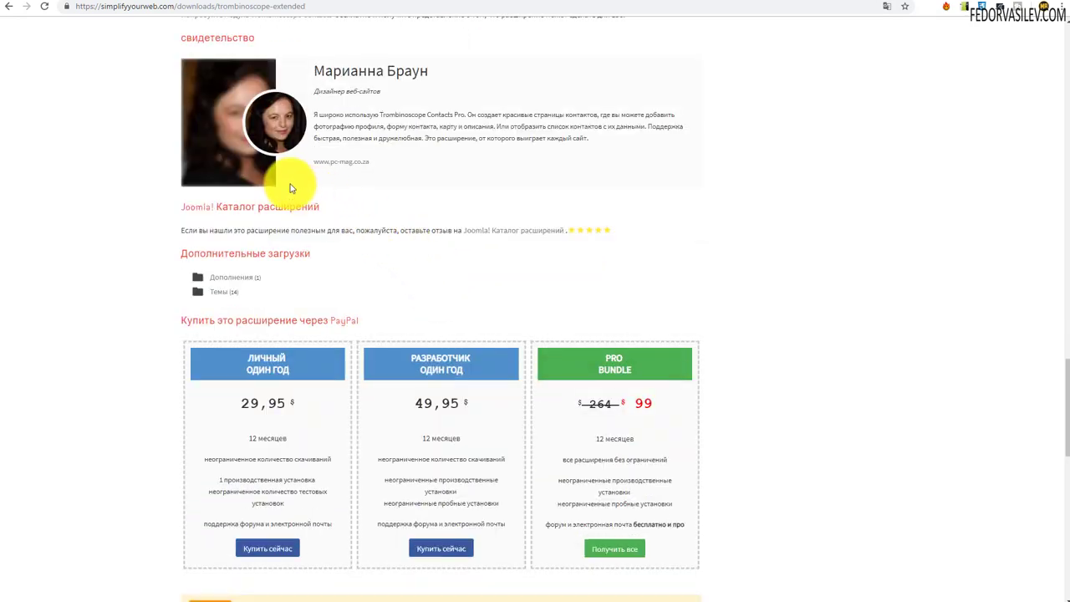
pyautogui.scroll(-6, 297, 174)
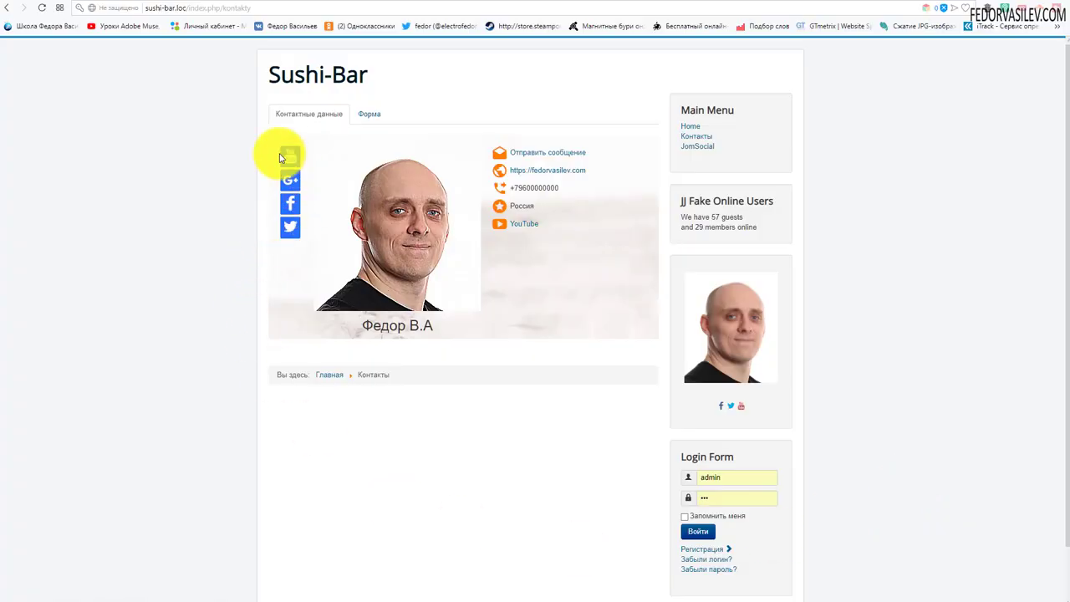
# Step: Recheck the message form and contact details on the site's contact page and switch to the Joomla administrator
pyautogui.click(361, 114)
pyautogui.click(334, 114)
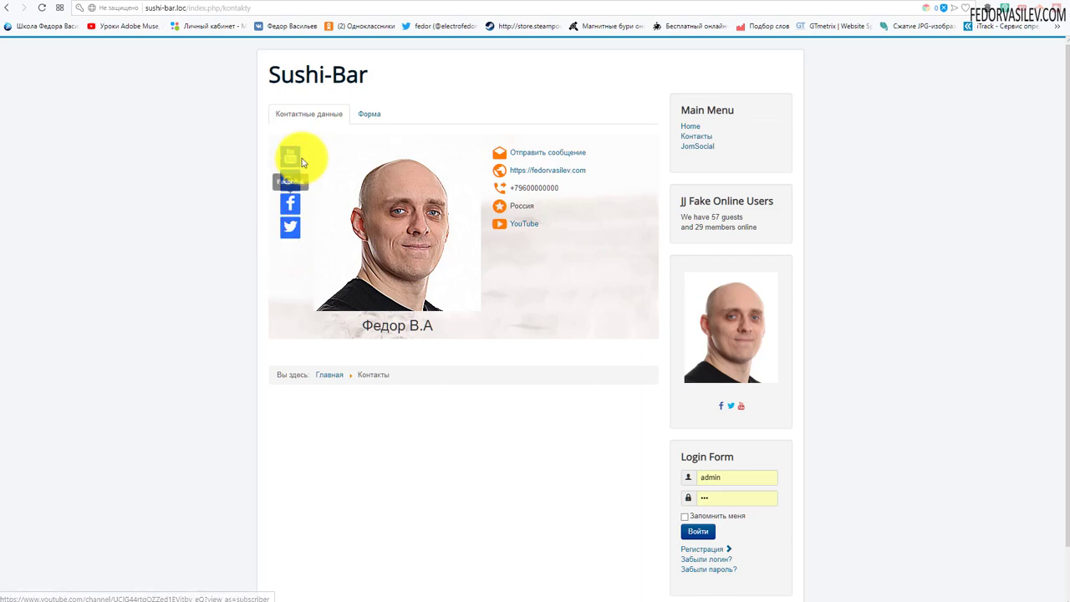
pyautogui.click(893, 2)
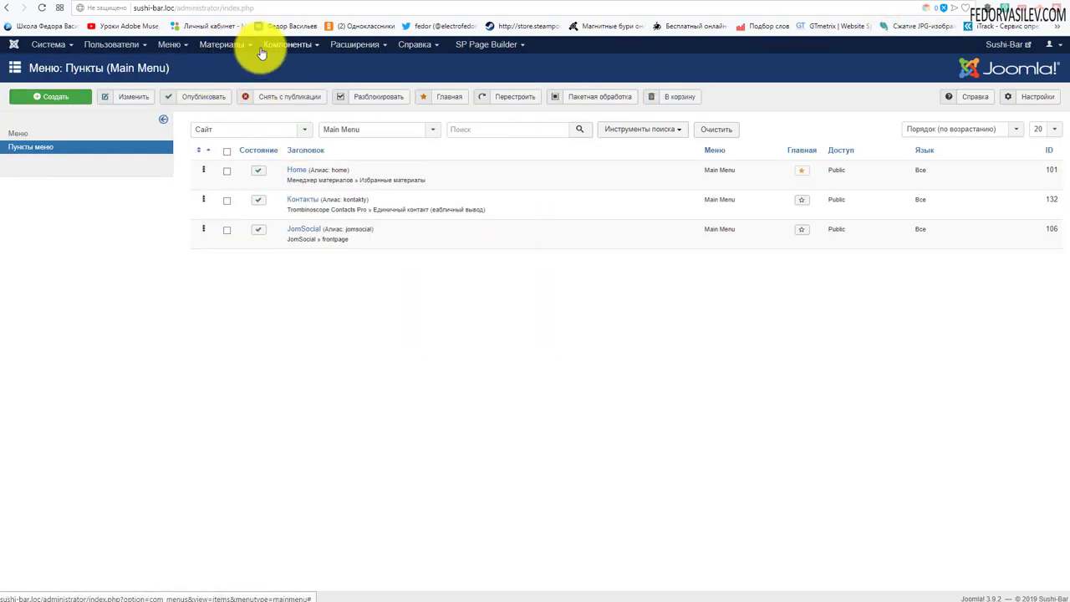
# Step: Open the information page of the Trombinoscope Contacts Pro component
pyautogui.click(270, 48)
pyautogui.moveTo(294, 107)
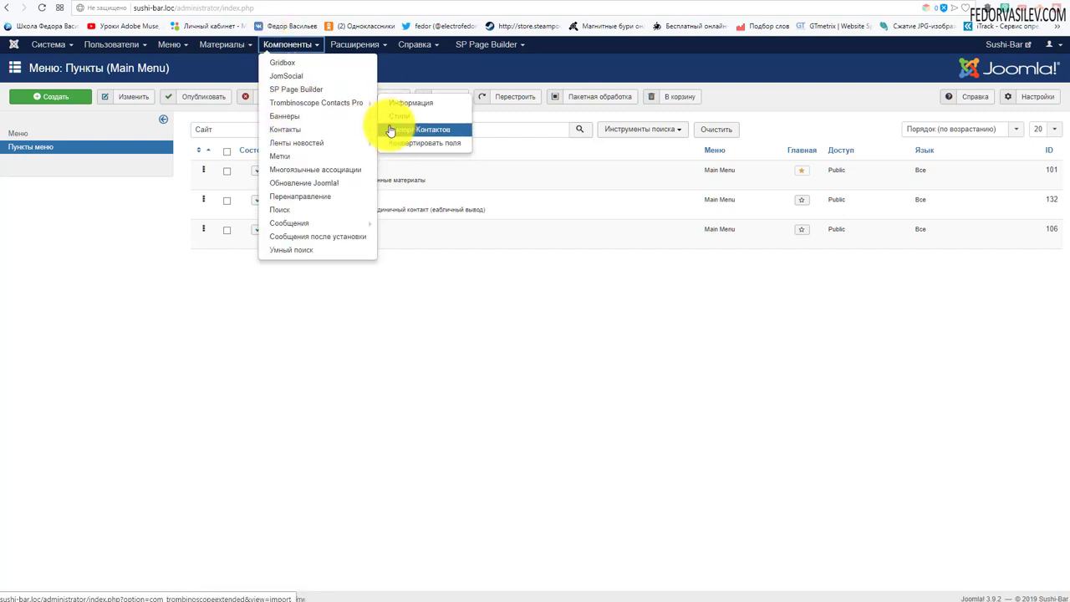
pyautogui.click(321, 105)
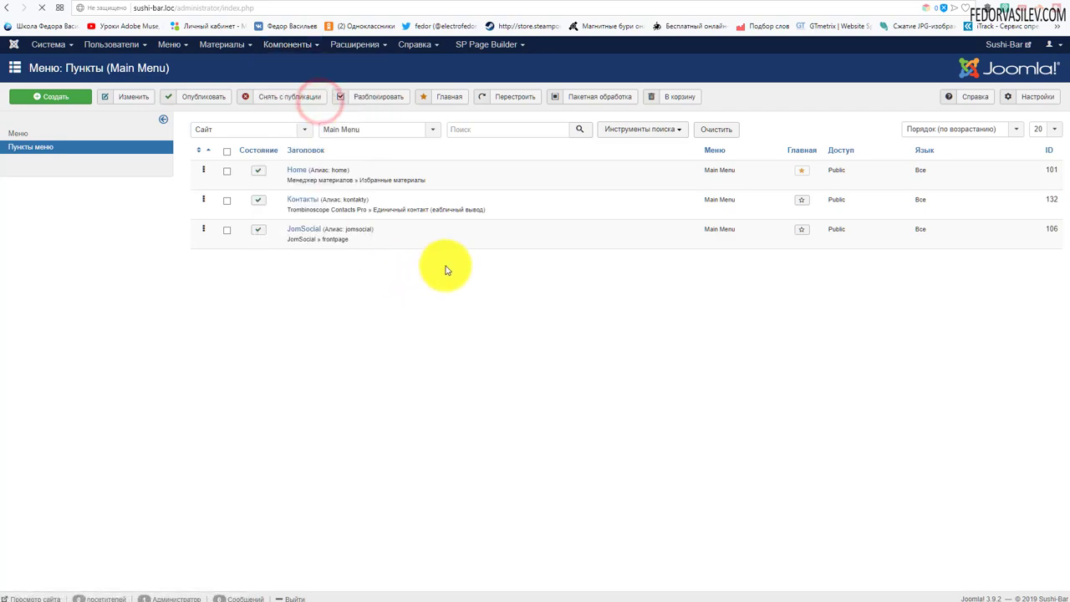
# Step: Examine the component's plugin list and check each plugin's publication status
pyautogui.scroll(-3, 716, 176)
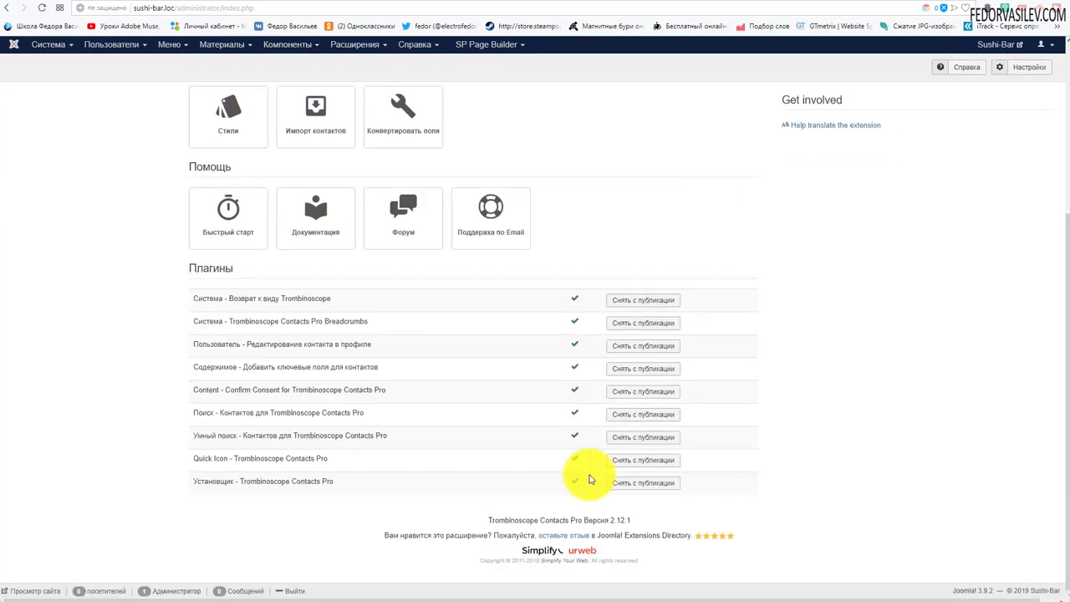
pyautogui.moveTo(193, 301); pyautogui.dragTo(377, 475)
pyautogui.click(323, 506)
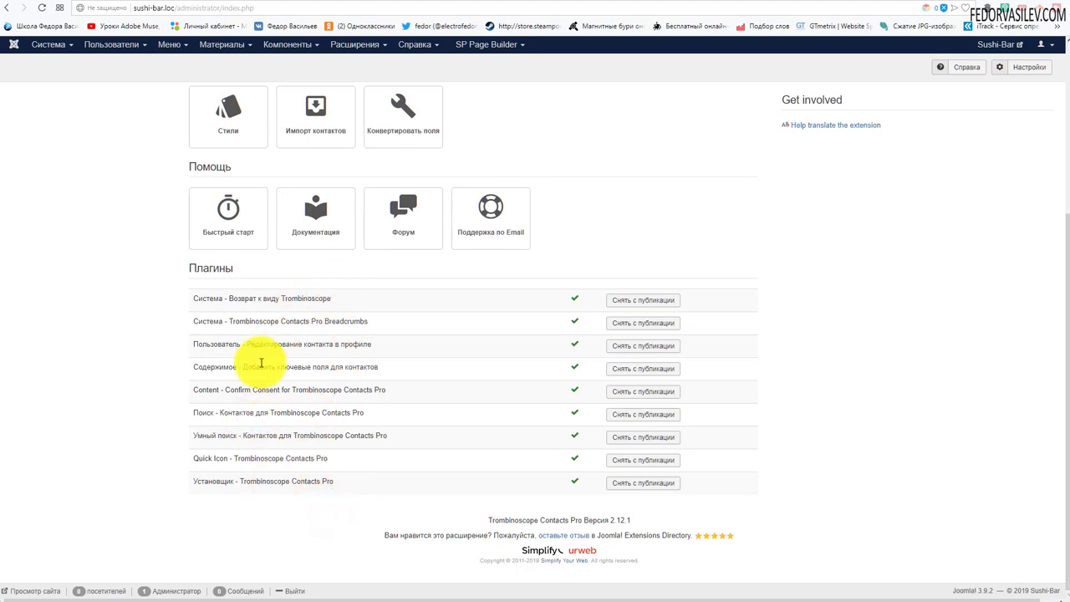
pyautogui.scroll(3, 195, 411)
pyautogui.scroll(-3, 265, 358)
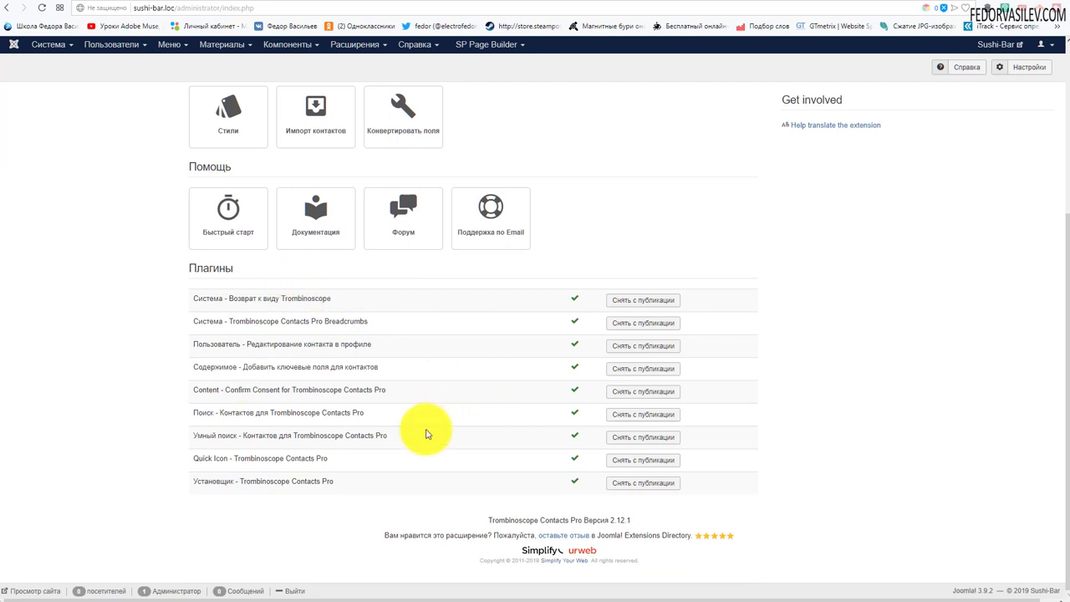
pyautogui.scroll(3, 443, 418)
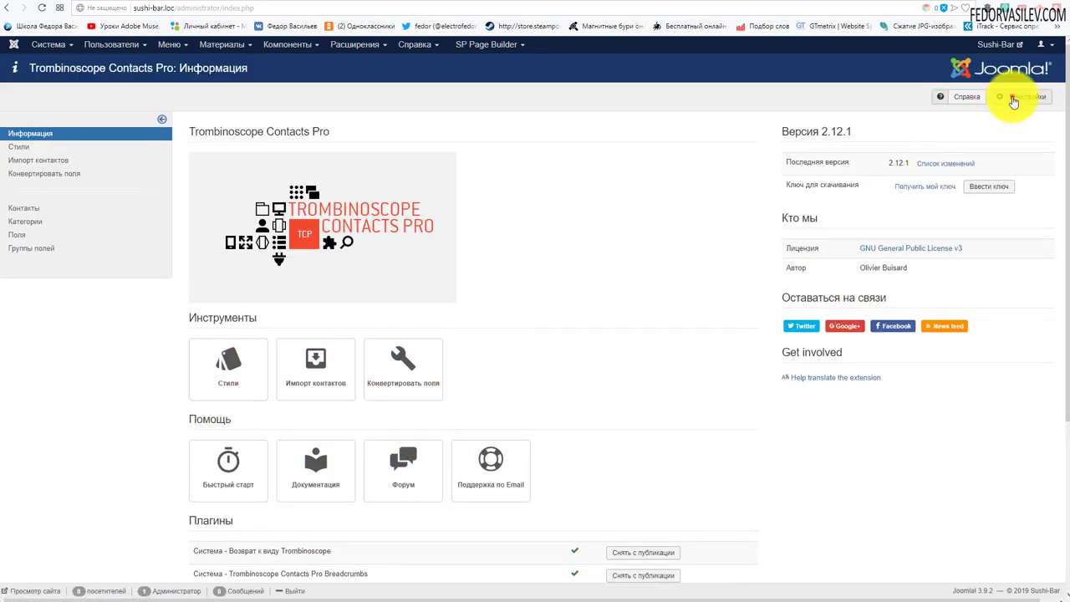
# Step: Open the Trombinoscope Contacts Pro global settings and look over the layout, card theme and contact image options
pyautogui.click(1023, 98)
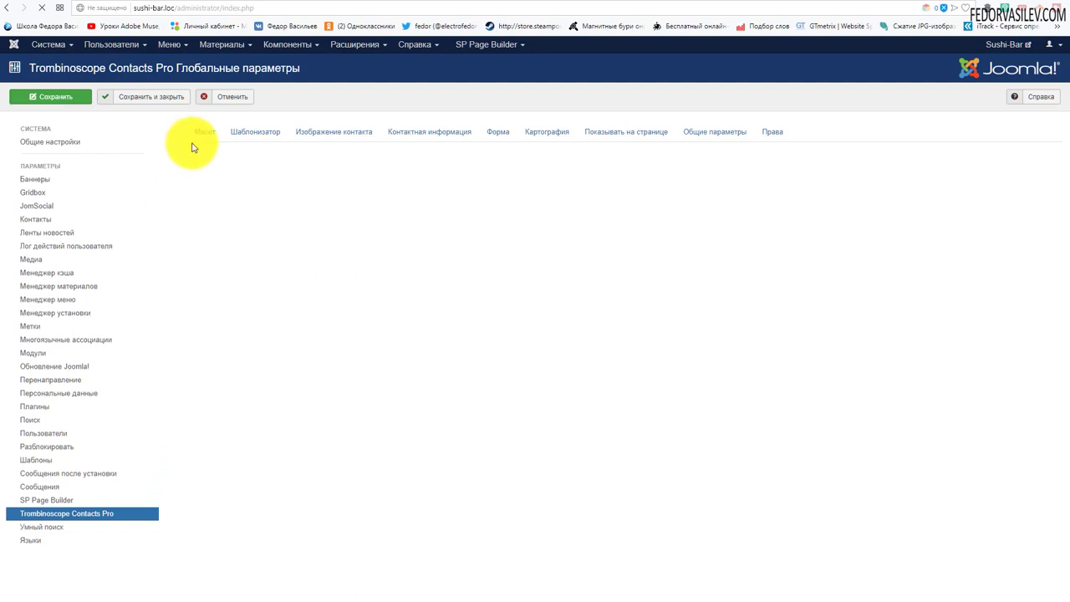
pyautogui.click(200, 131)
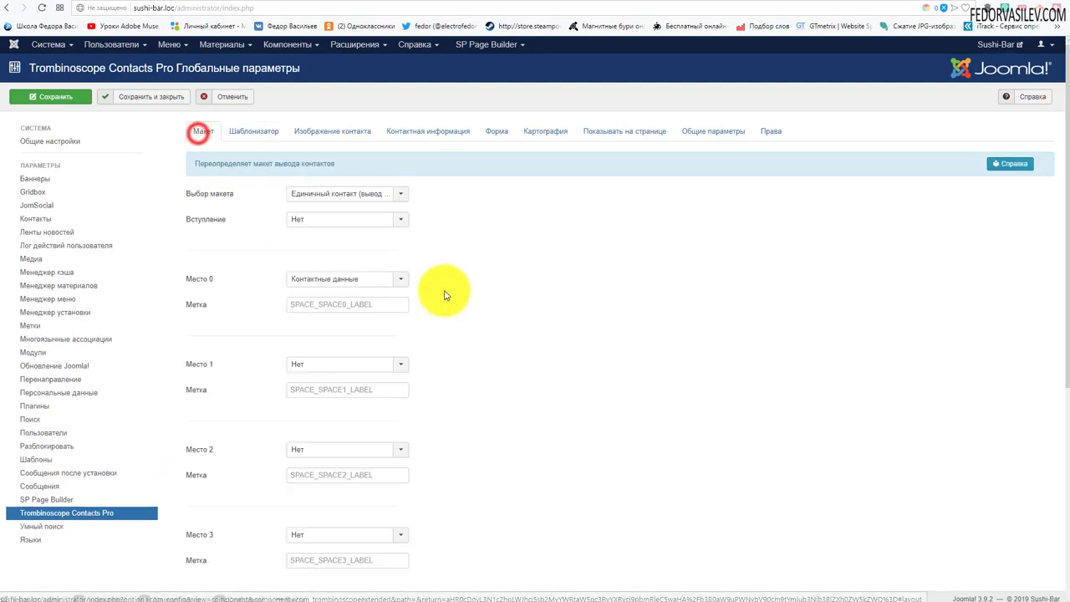
pyautogui.scroll(-5, 445, 295)
pyautogui.scroll(5, 430, 259)
pyautogui.click(254, 131)
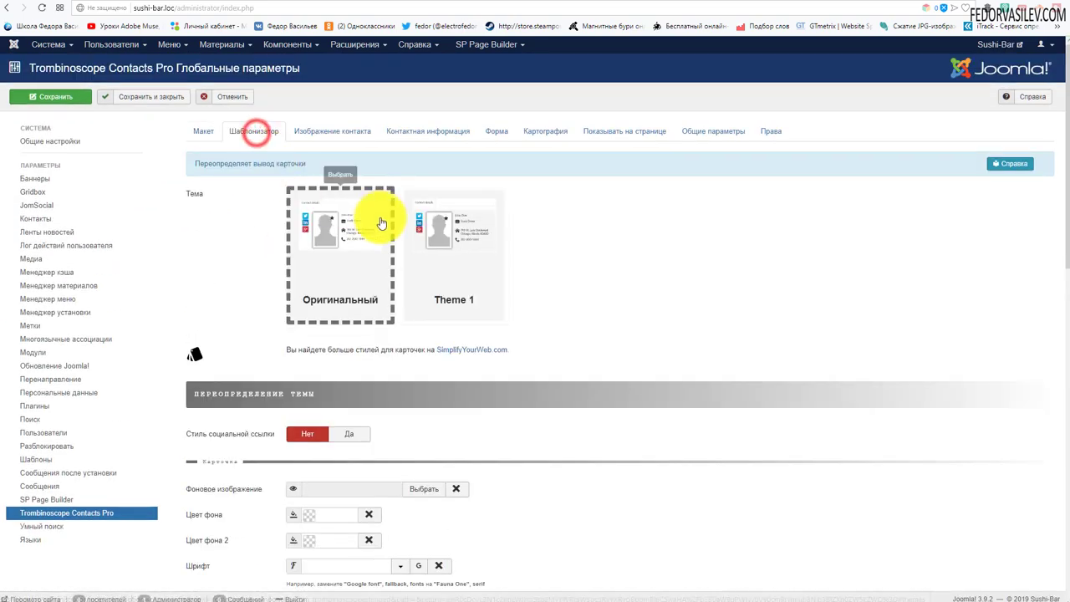
pyautogui.scroll(-10, 380, 223)
pyautogui.scroll(10, 380, 223)
pyautogui.click(358, 134)
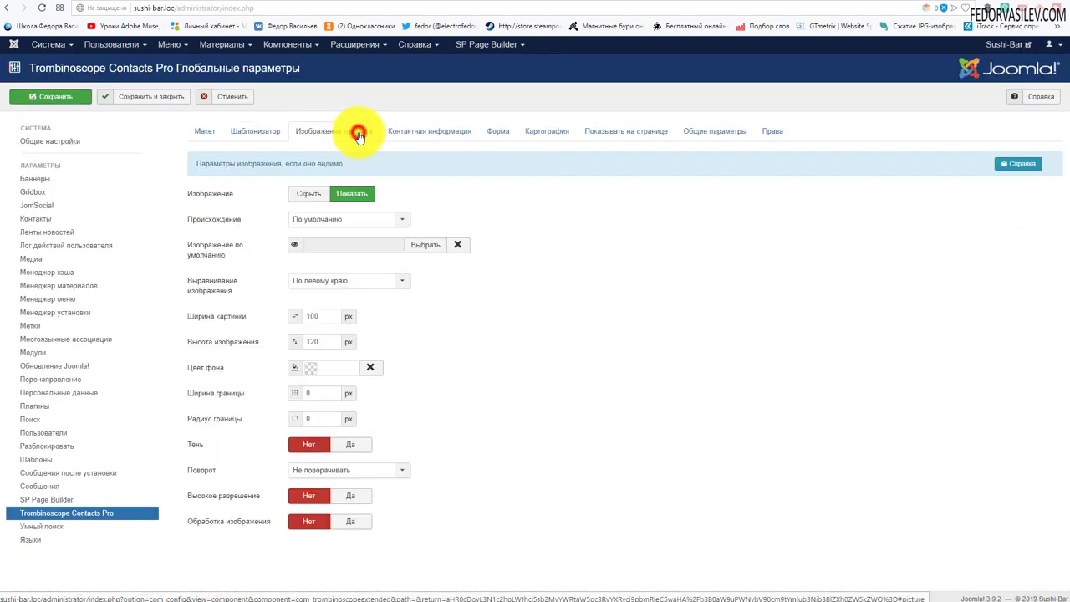
# Step: Look through the global contact information, form, map, page display and general options, and close the settings without saving
pyautogui.click(459, 139)
pyautogui.scroll(-2, 510, 207)
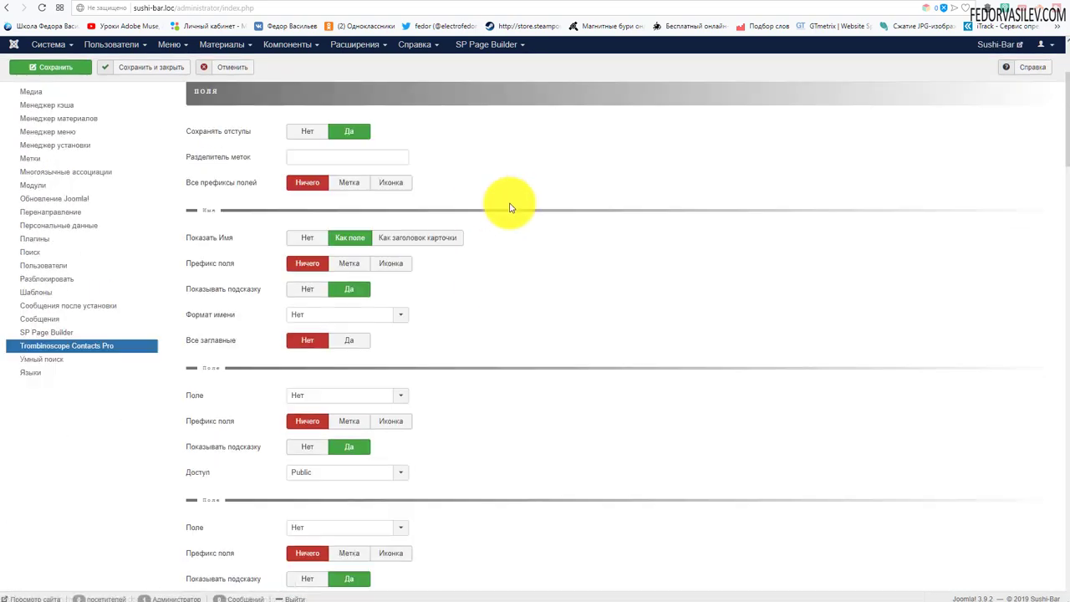
pyautogui.scroll(-5, 510, 207)
pyautogui.scroll(7, 509, 205)
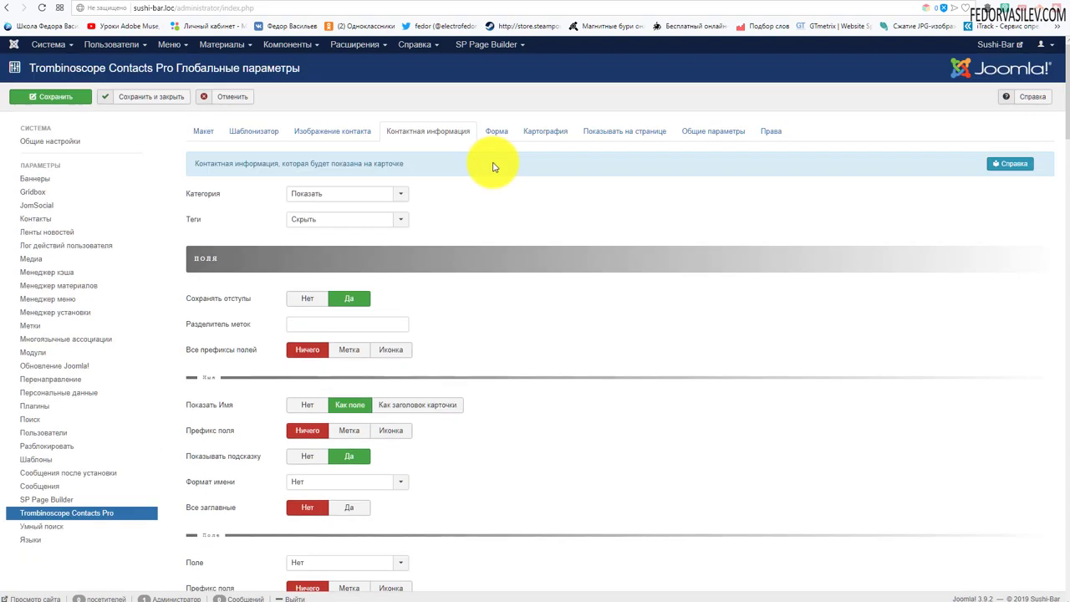
pyautogui.click(512, 138)
pyautogui.click(539, 138)
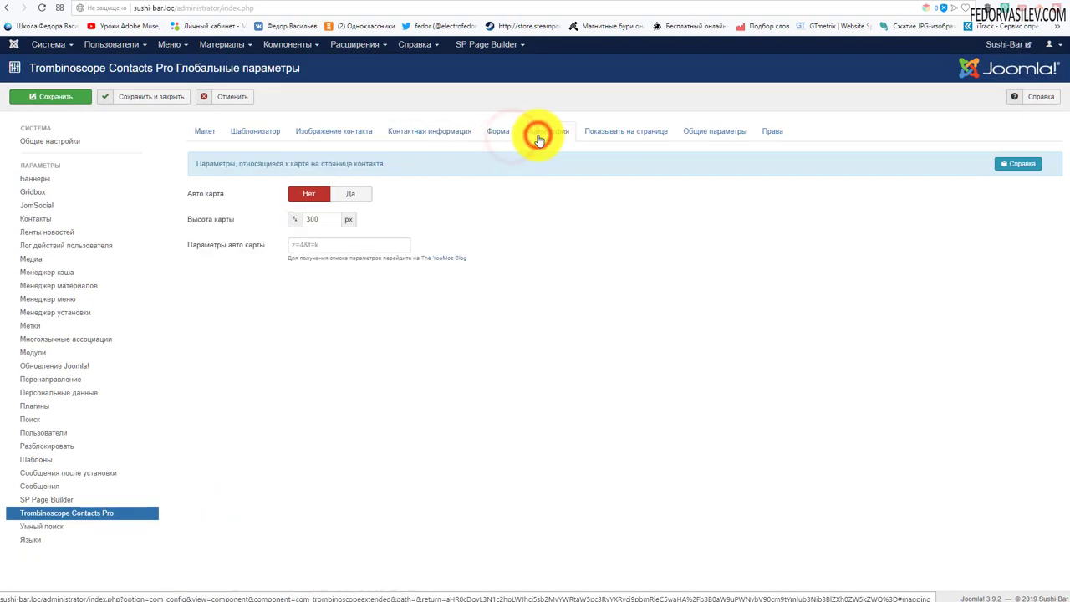
pyautogui.click(585, 133)
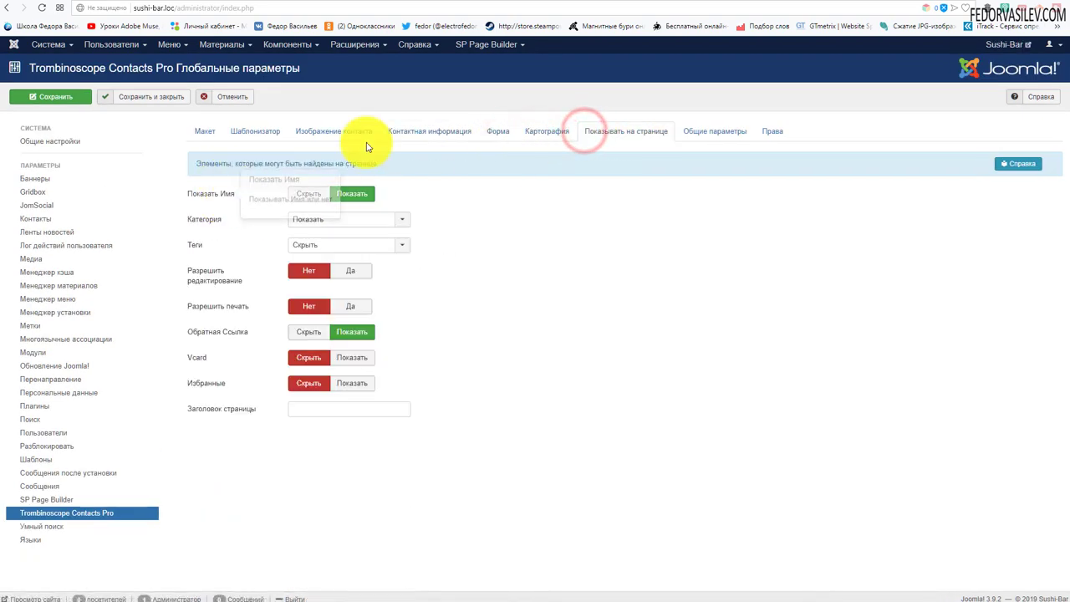
pyautogui.click(716, 132)
pyautogui.click(193, 135)
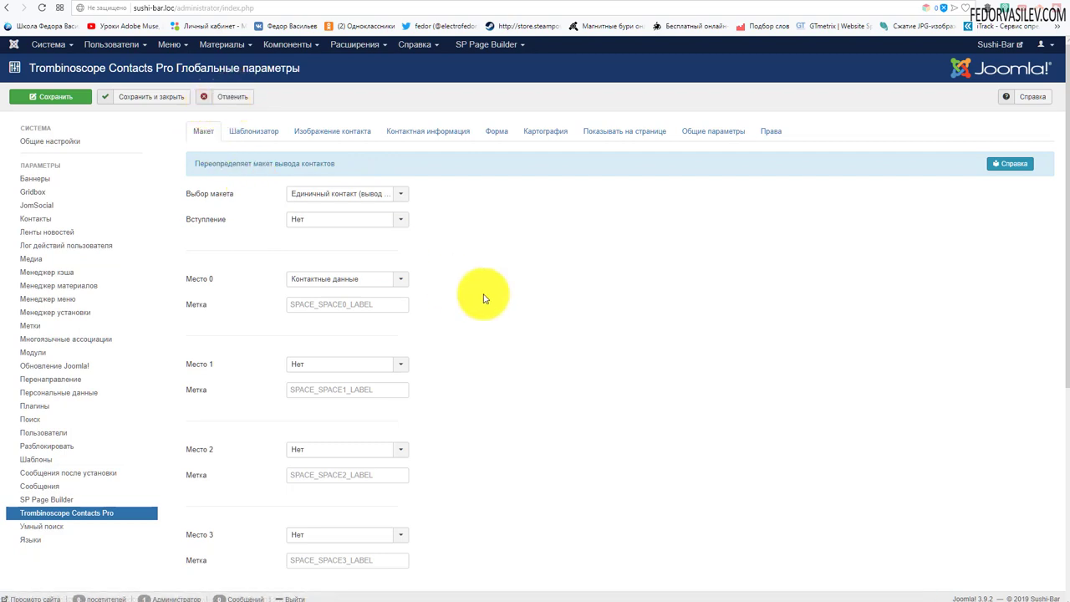
pyautogui.click(228, 95)
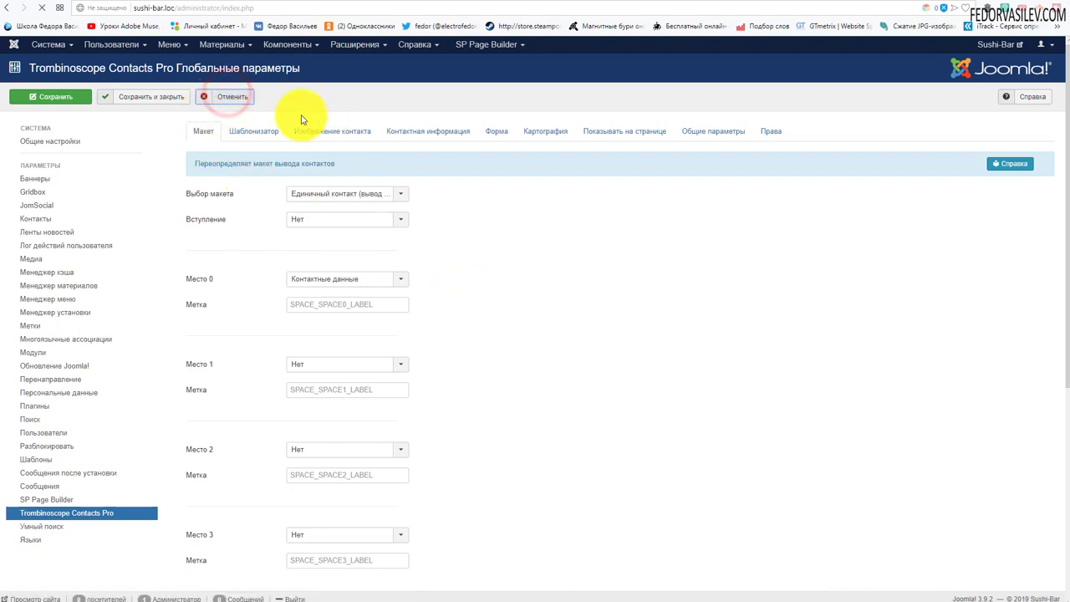
# Step: Open the existing contact for editing from Joomla's standard Contacts component
pyautogui.click(302, 44)
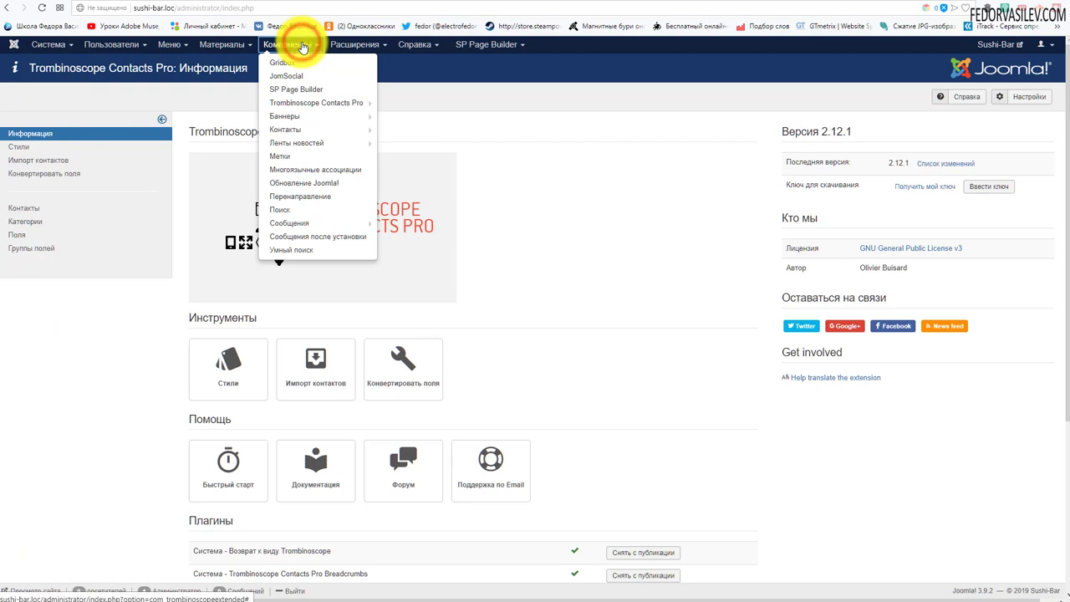
pyautogui.moveTo(284, 132)
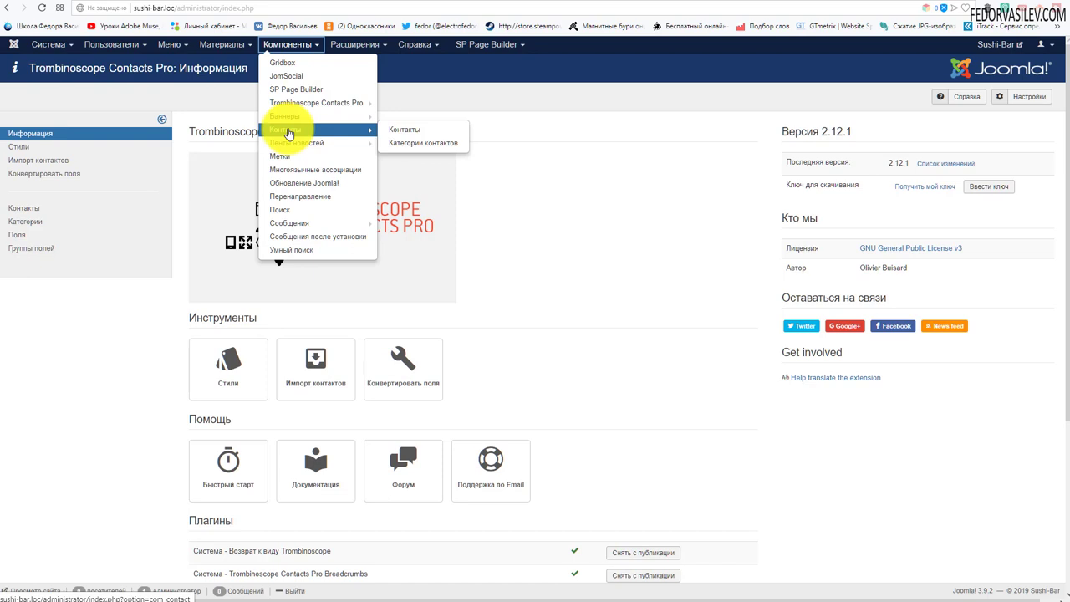
pyautogui.click(289, 132)
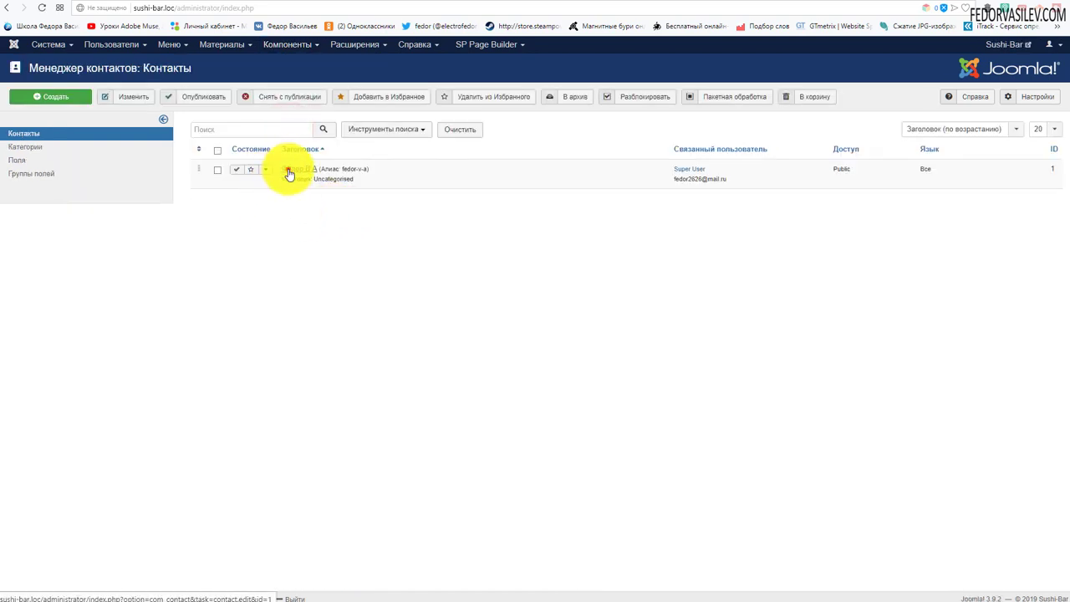
pyautogui.click(288, 169)
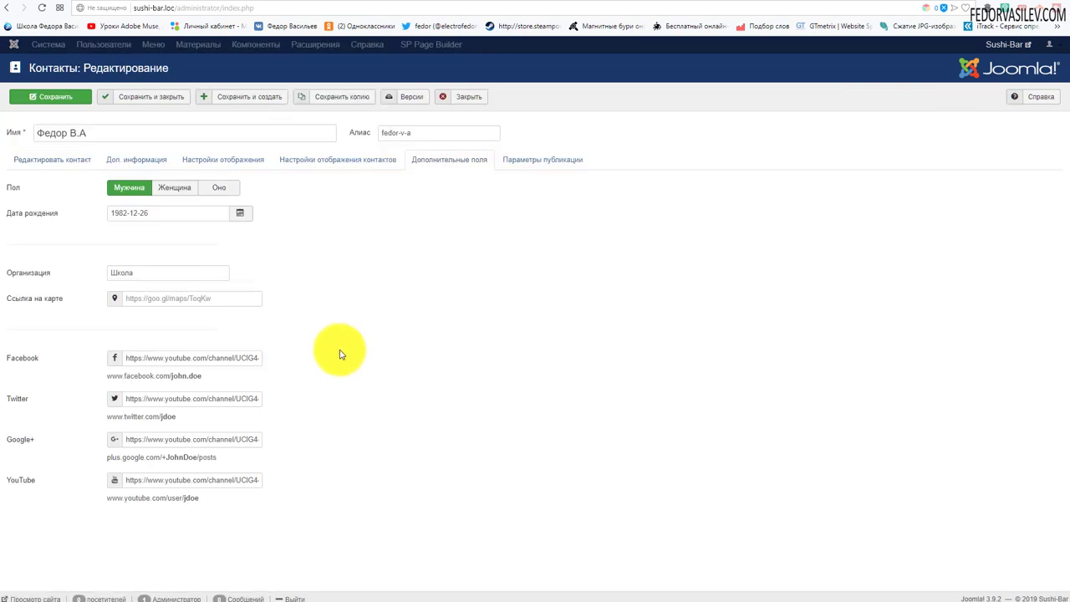
# Step: Look over the contact's main details and view the Контакты page on the site, returning to the contact manager
pyautogui.click(37, 158)
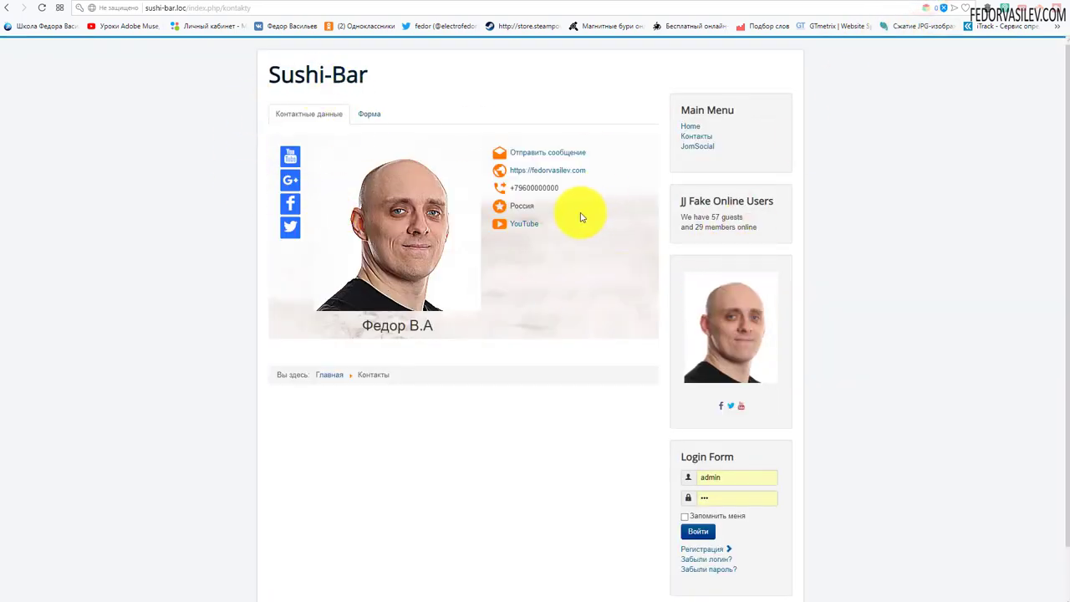
pyautogui.click(693, 139)
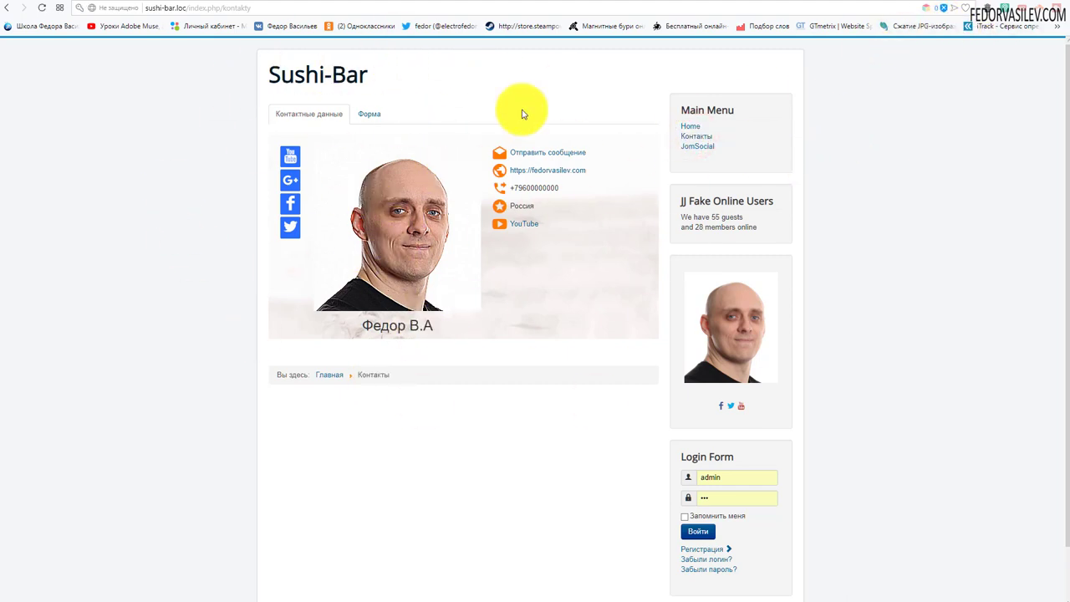
pyautogui.click(891, 4)
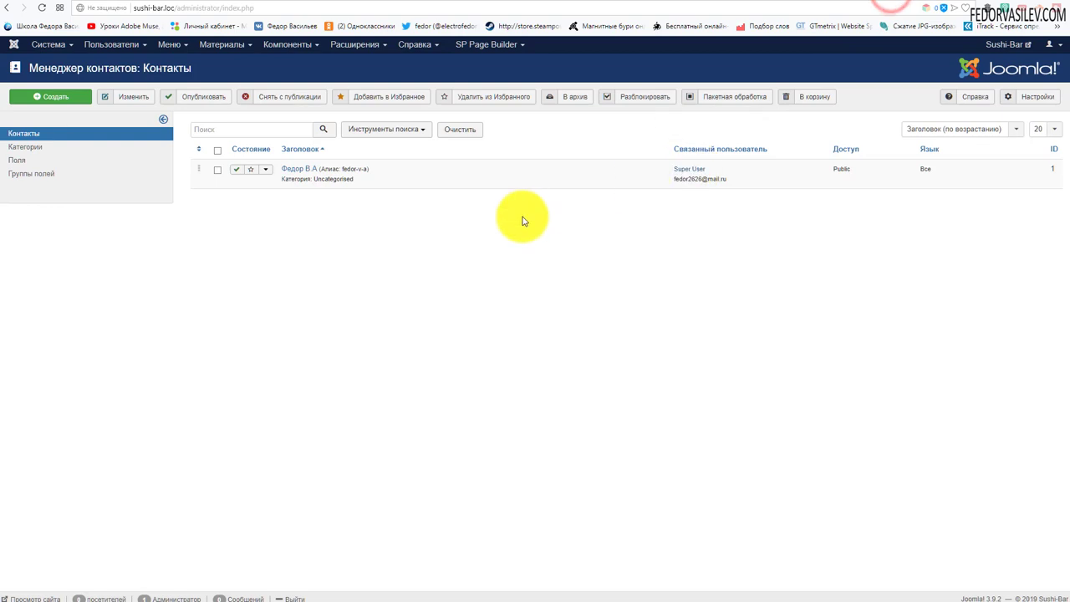
# Step: Open the Main Menu items and look over the Trombinoscope Contacts Pro types offered for a new item, without creating it
pyautogui.click(173, 45)
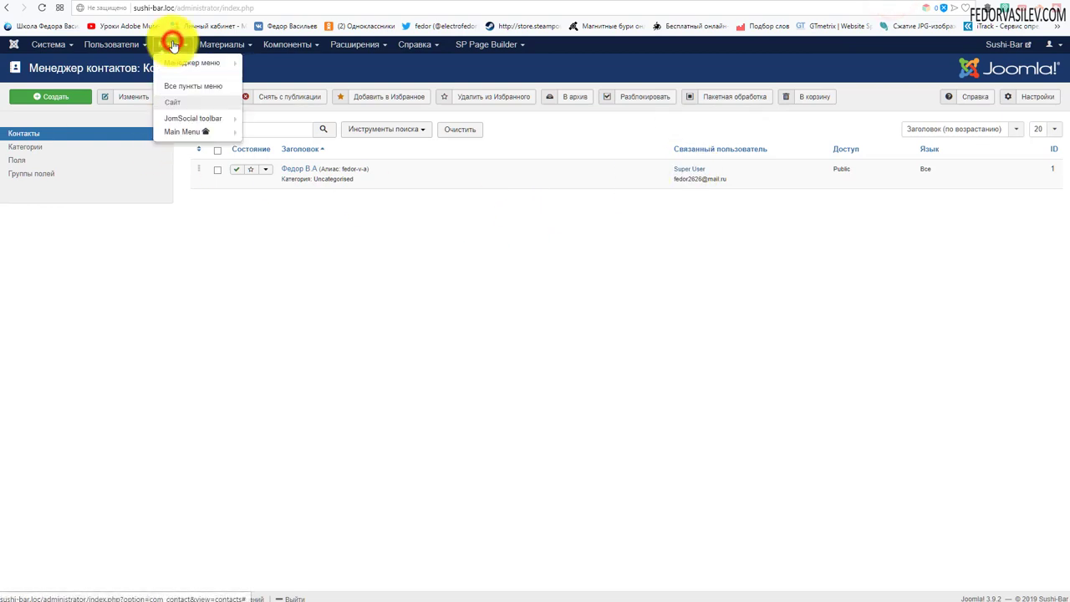
pyautogui.click(179, 131)
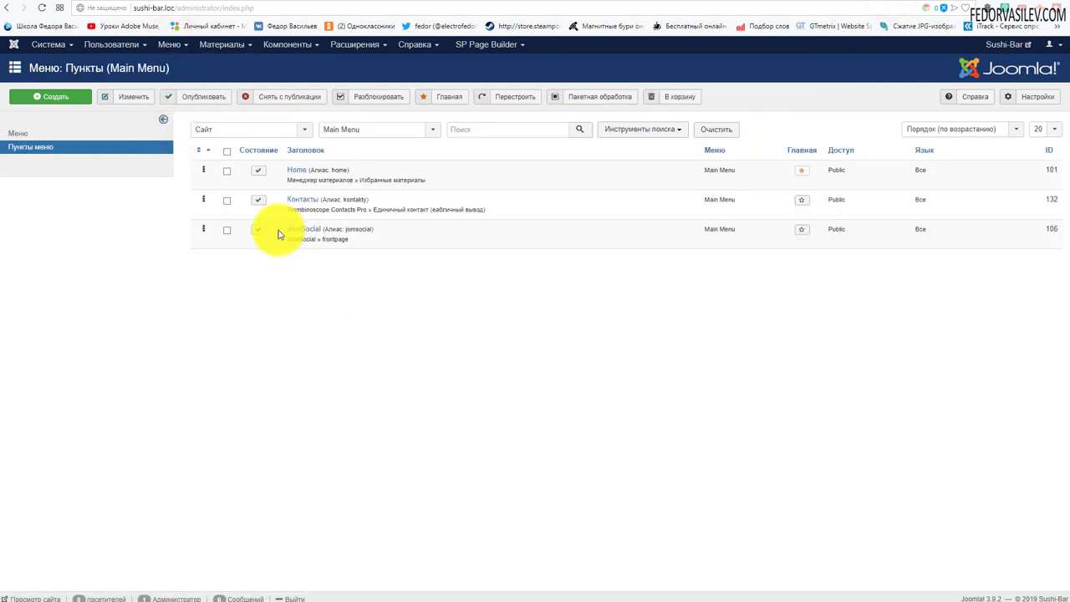
pyautogui.click(62, 96)
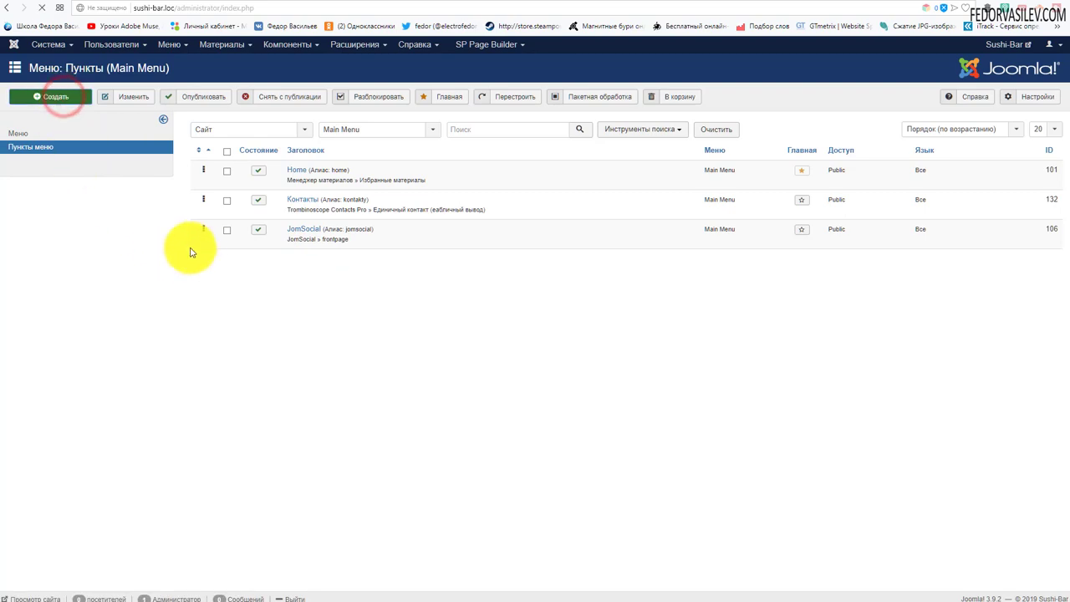
pyautogui.click(213, 186)
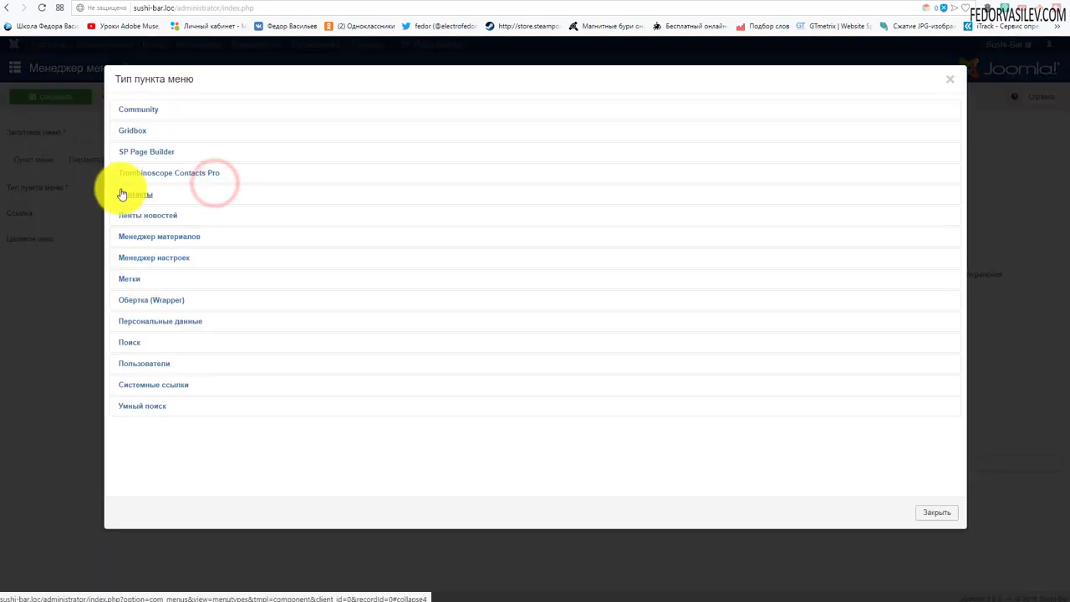
pyautogui.click(185, 174)
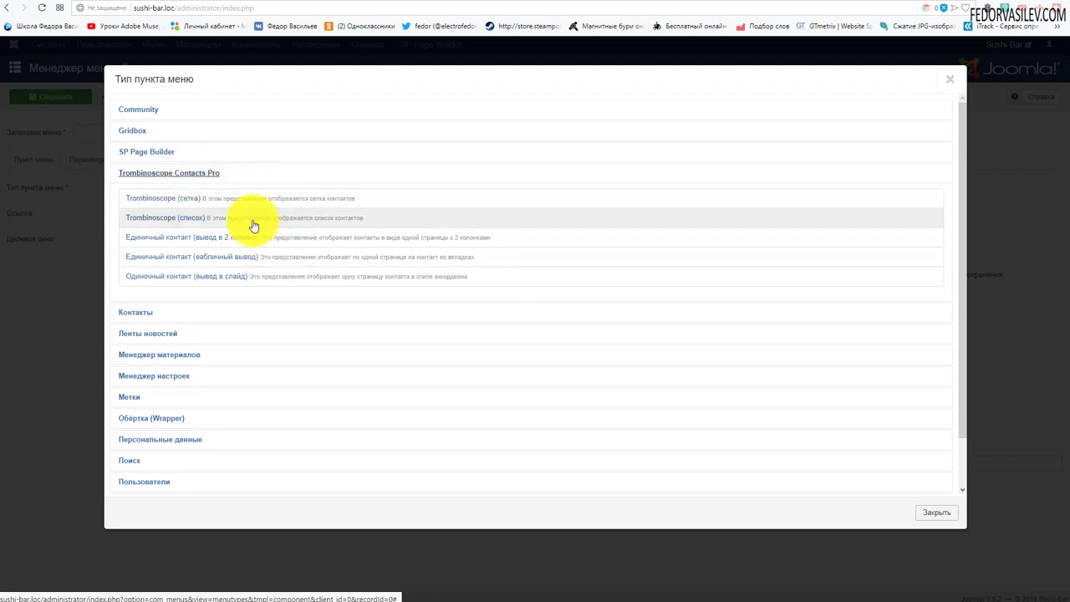
pyautogui.click(957, 84)
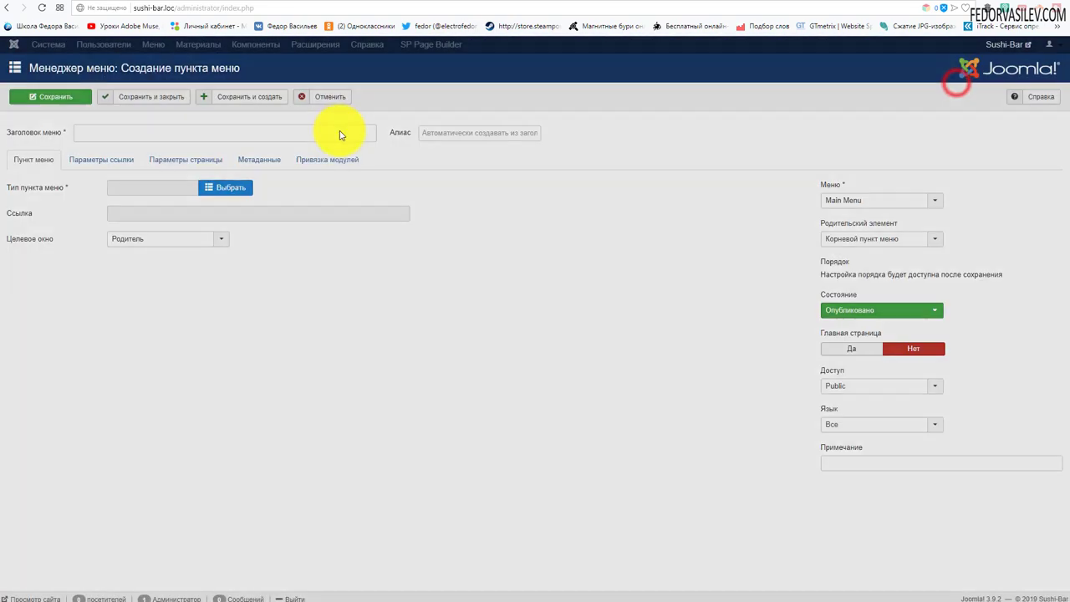
pyautogui.click(328, 96)
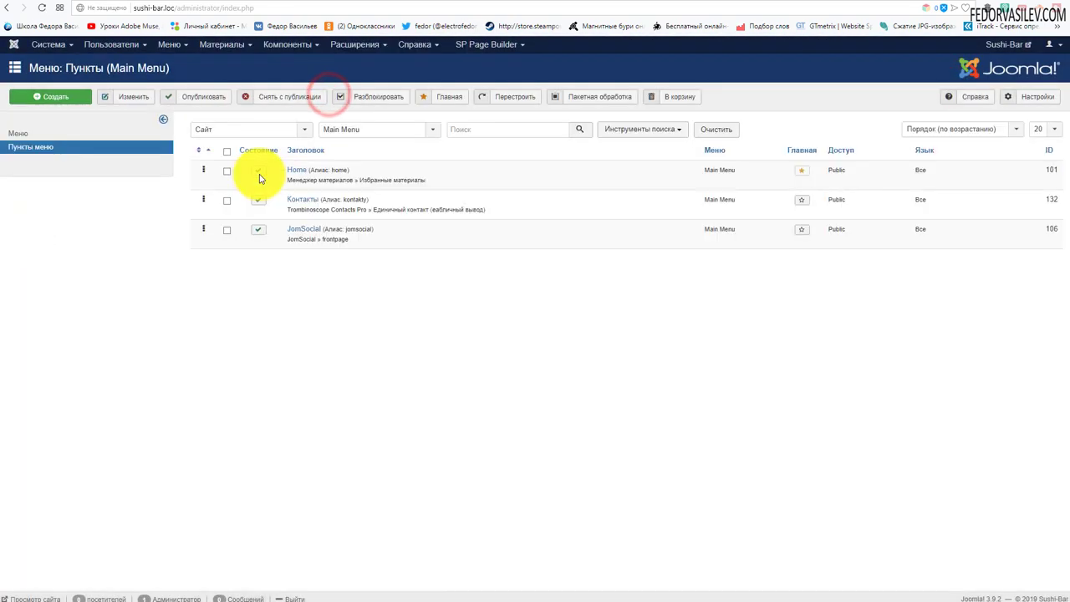
# Step: Open the Контакты menu item for editing and look over its item type, selected contact and layout place settings
pyautogui.click(303, 199)
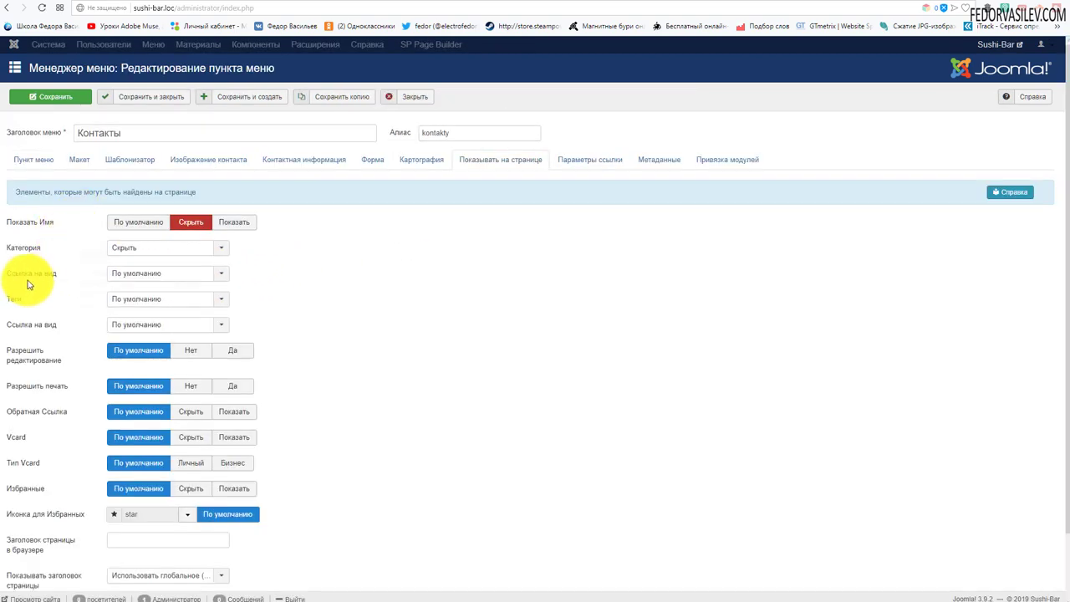
pyautogui.click(44, 163)
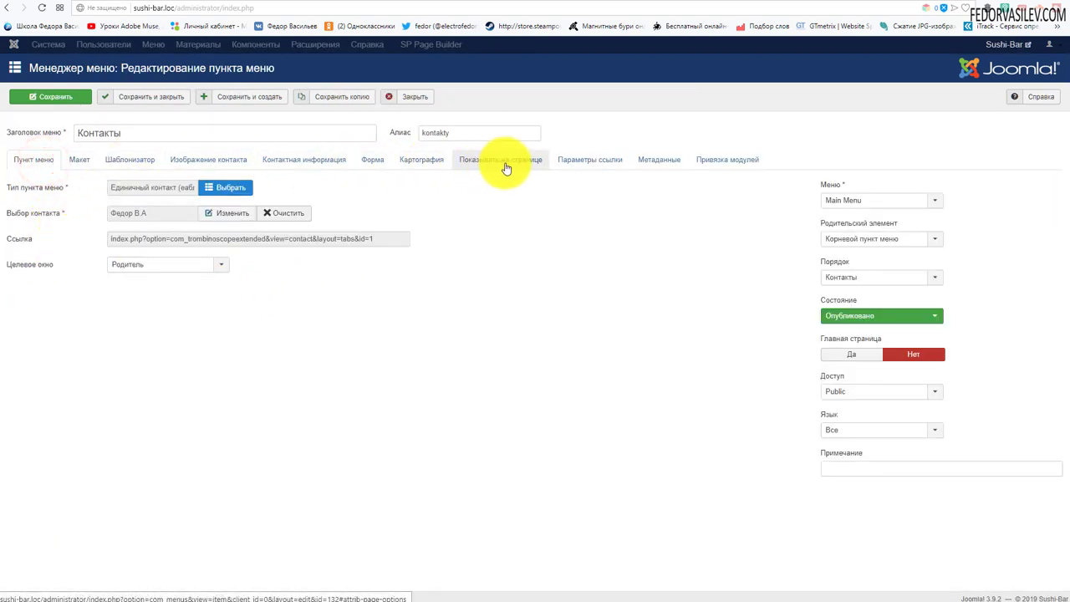
pyautogui.click(89, 164)
pyautogui.scroll(-4, 46, 224)
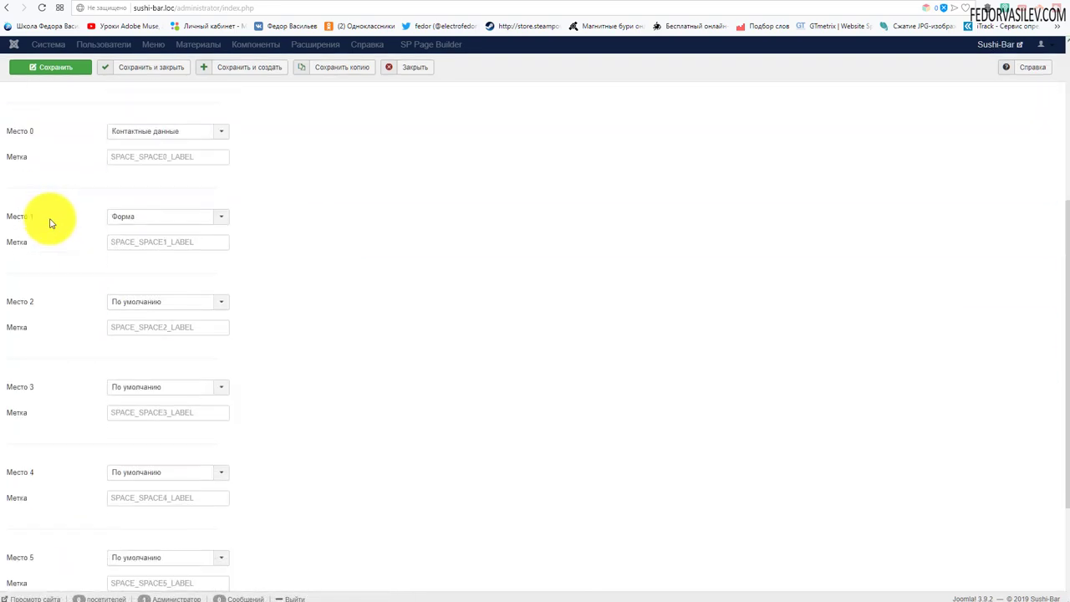
pyautogui.scroll(4, 50, 223)
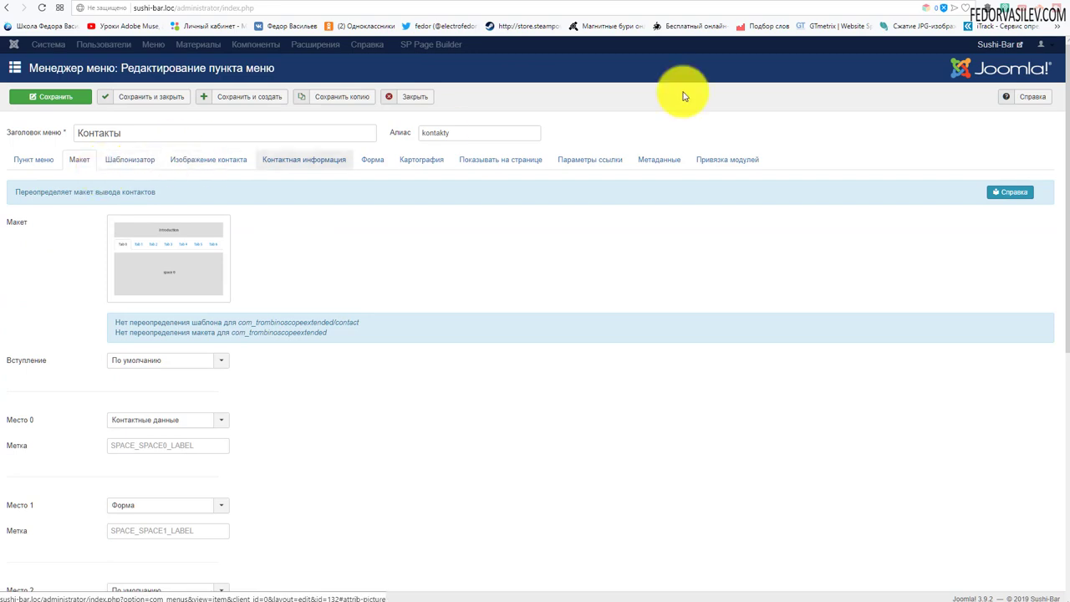
# Step: Set the card's link position to Под изображением in the contact information options, save the menu item and view the site page
pyautogui.click(926, 1)
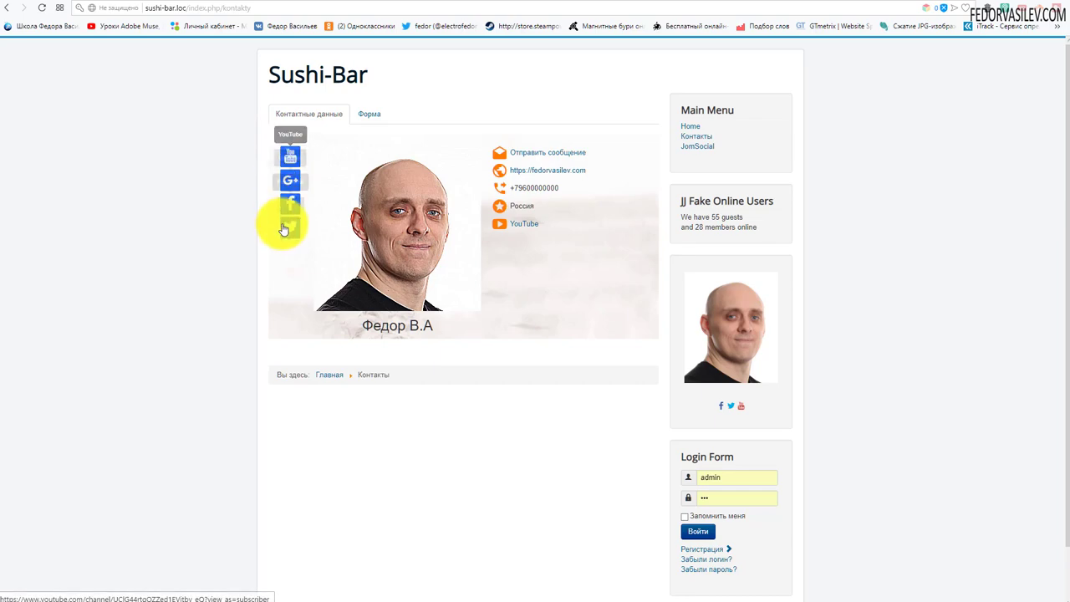
pyautogui.hotkey('ctrl', 'Tab')
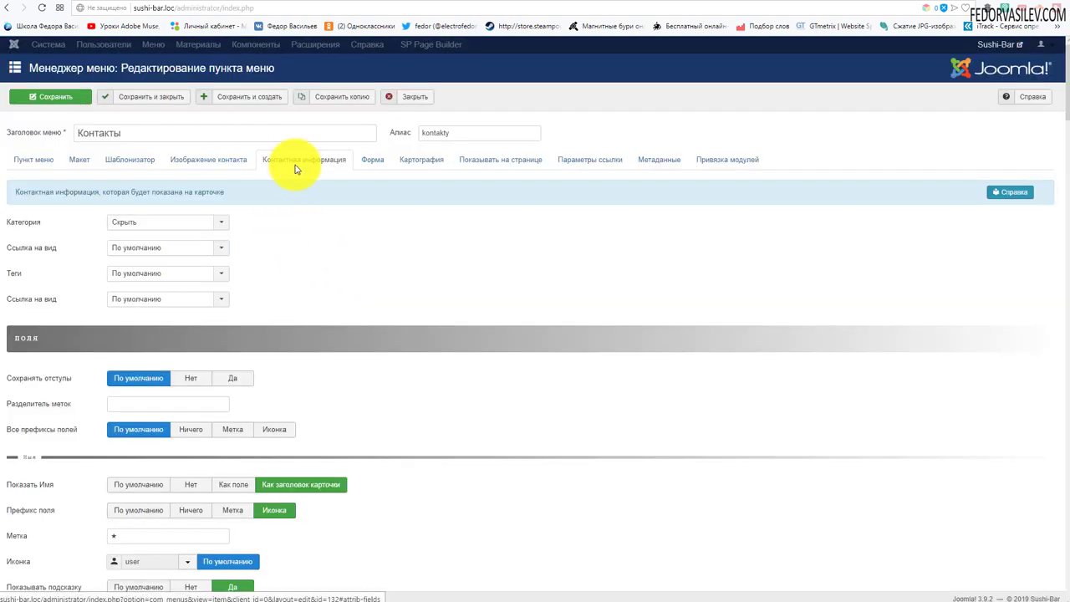
pyautogui.moveTo(1068, 104); pyautogui.dragTo(1031, 456)
pyautogui.scroll(-1, 242, 282)
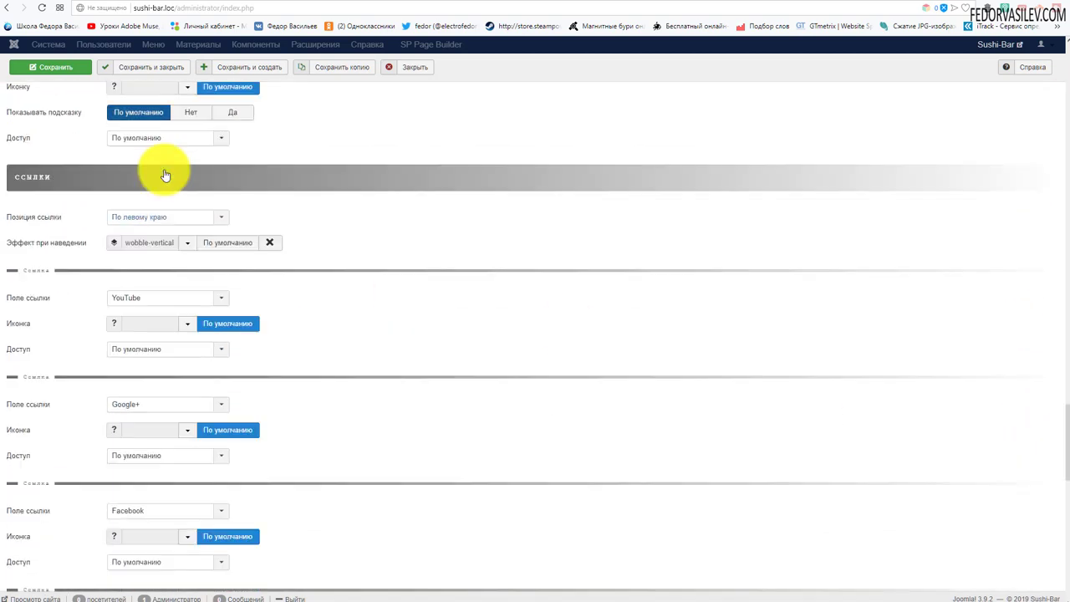
pyautogui.click(168, 221)
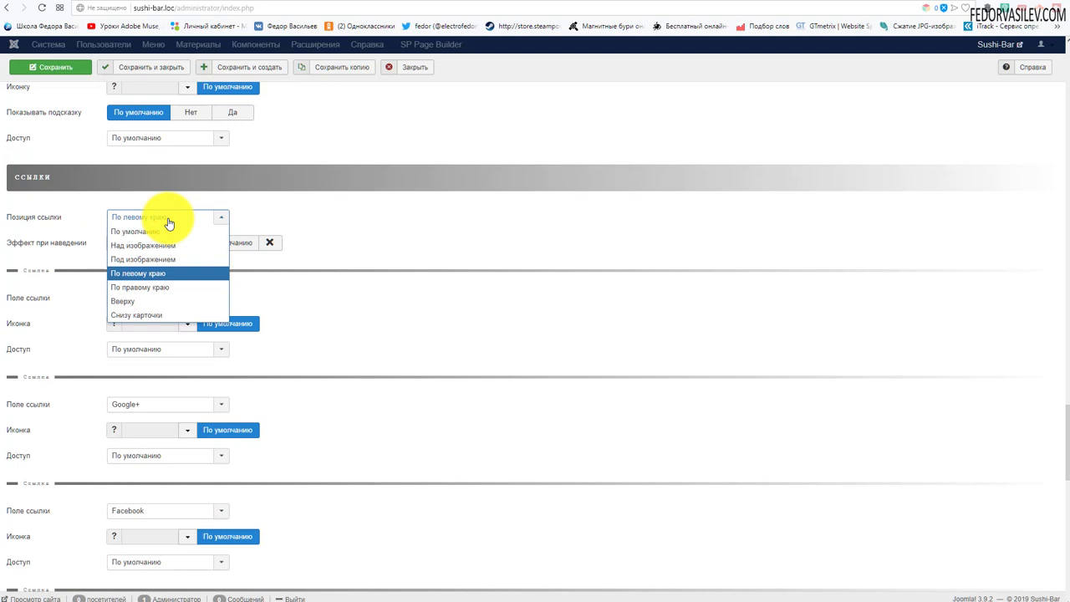
pyautogui.click(170, 258)
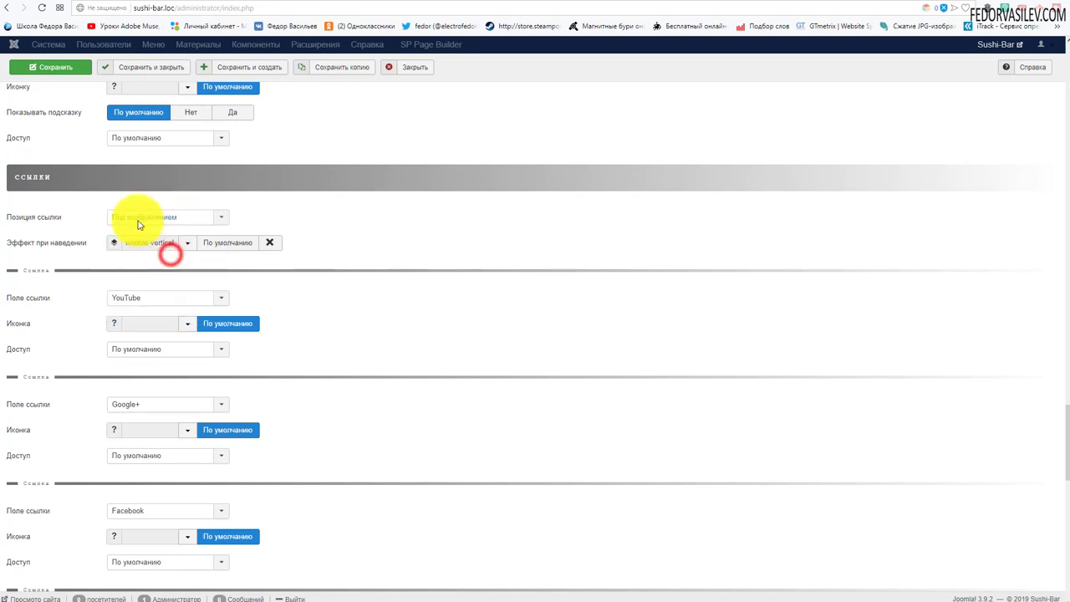
pyautogui.click(74, 68)
pyautogui.click(932, 7)
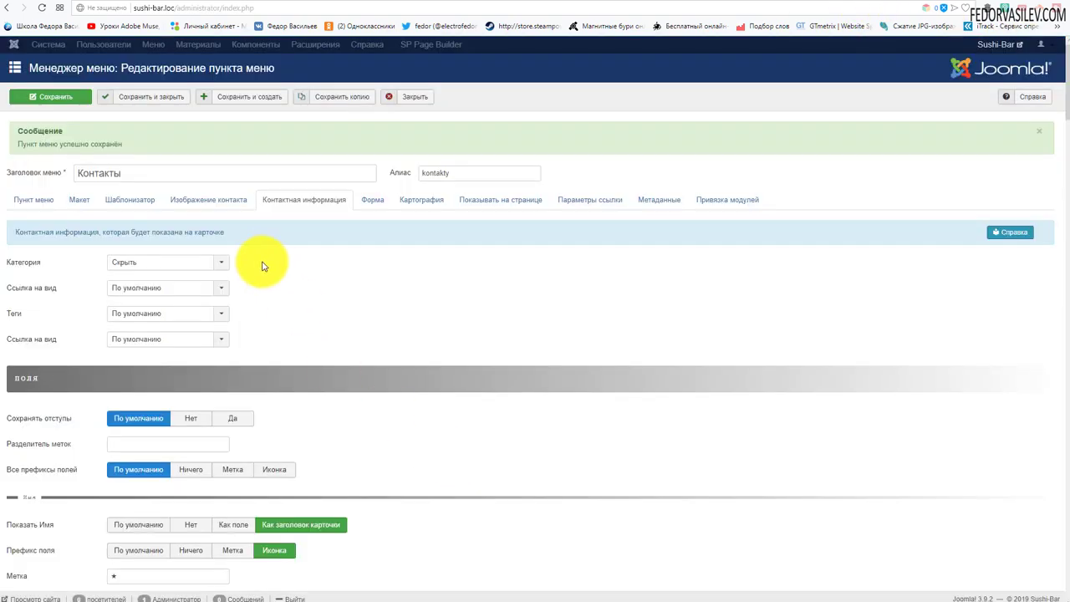
# Step: Apply the Градации серого filter to the contact image, save, and check the card and form on the reloaded contact page
pyautogui.click(218, 200)
pyautogui.scroll(-3, 281, 233)
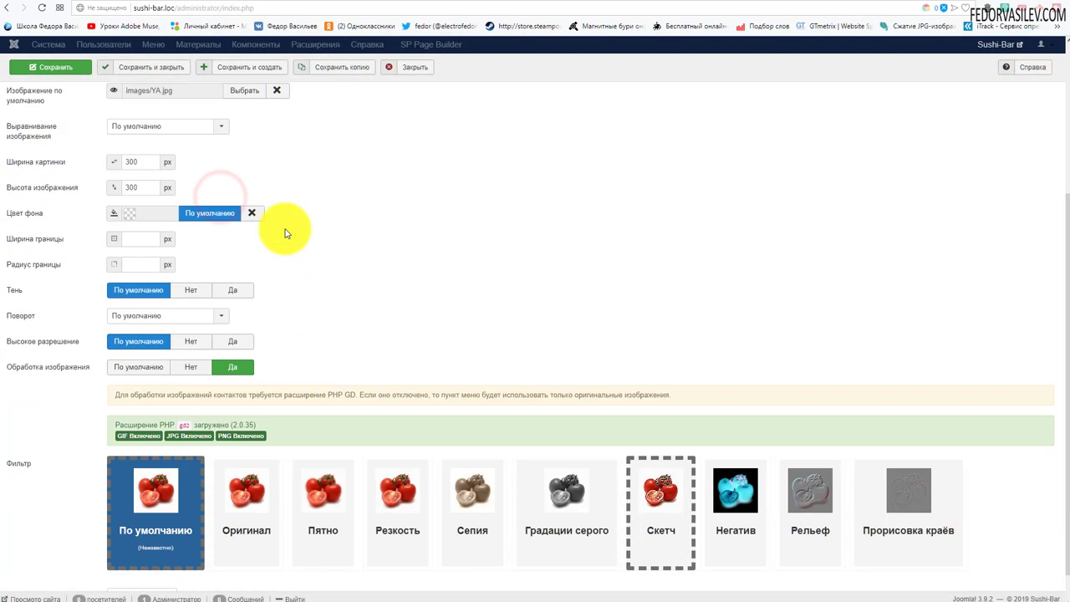
pyautogui.scroll(-1, 284, 232)
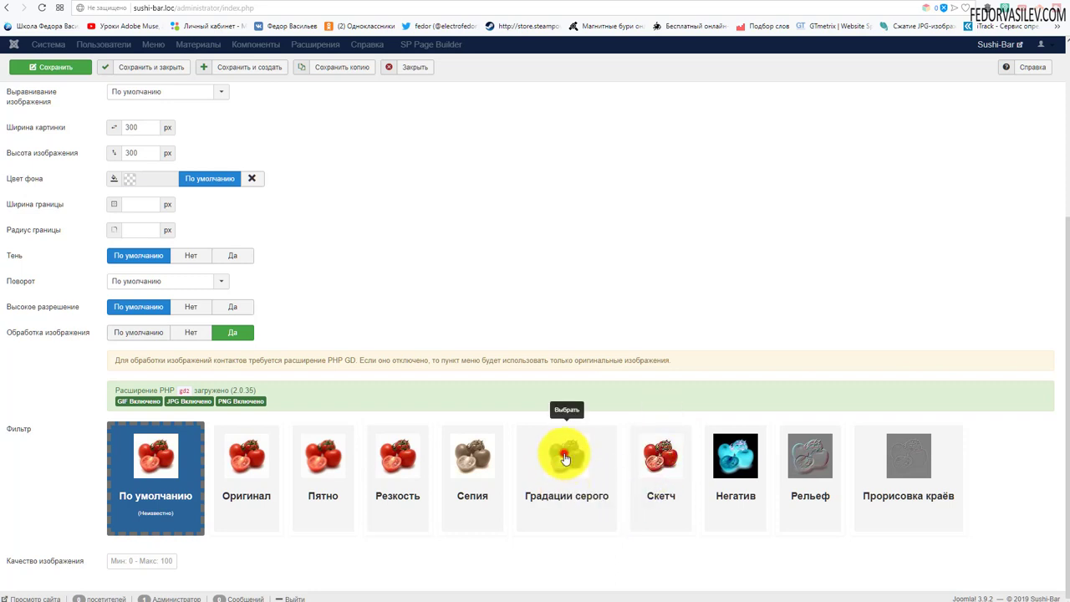
pyautogui.click(542, 435)
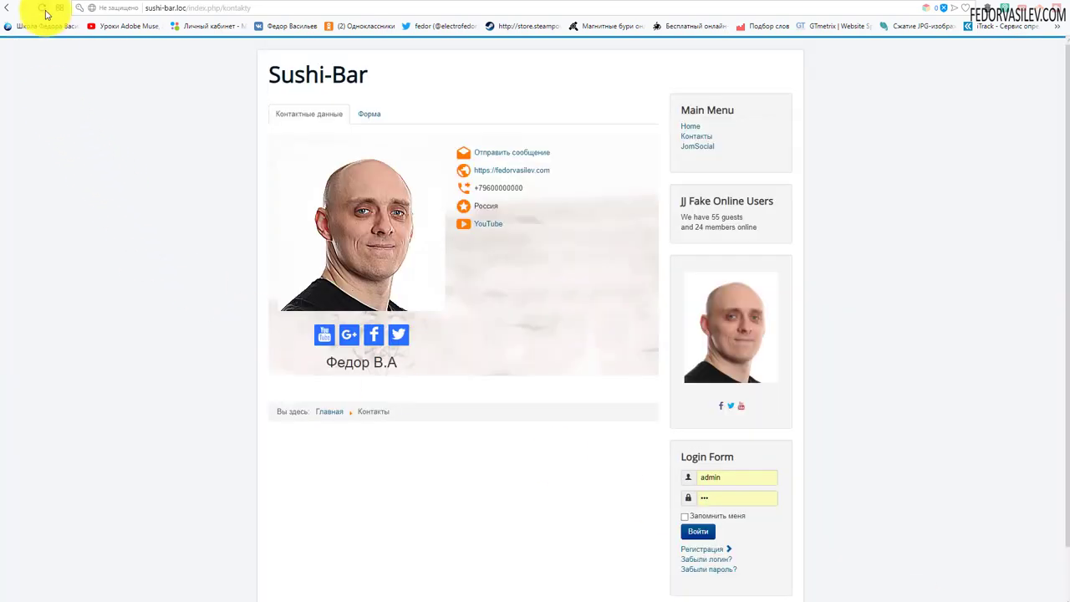
pyautogui.click(42, 8)
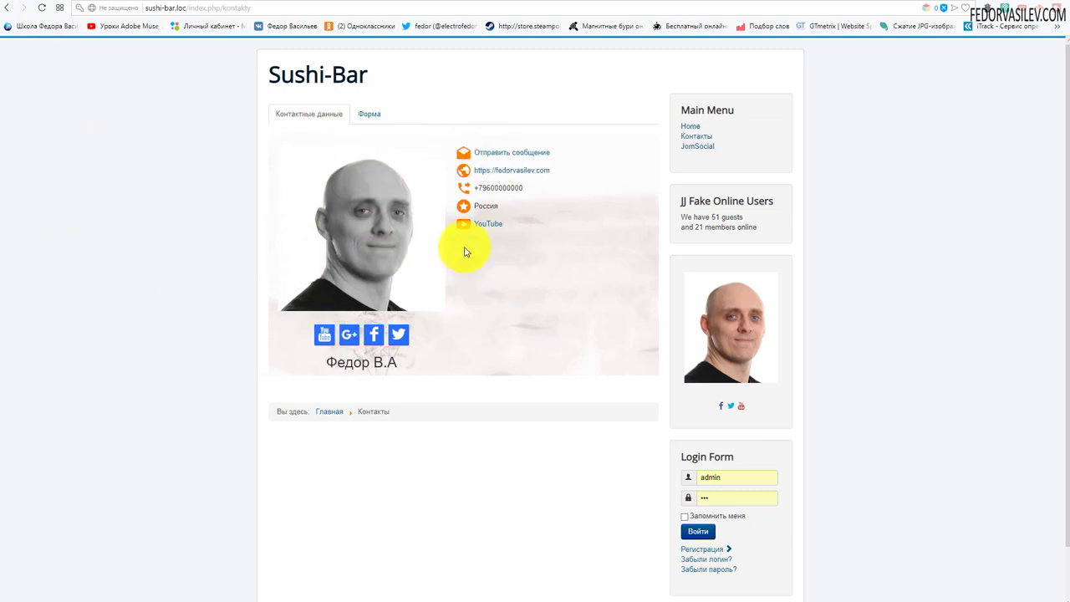
pyautogui.click(363, 112)
pyautogui.click(318, 113)
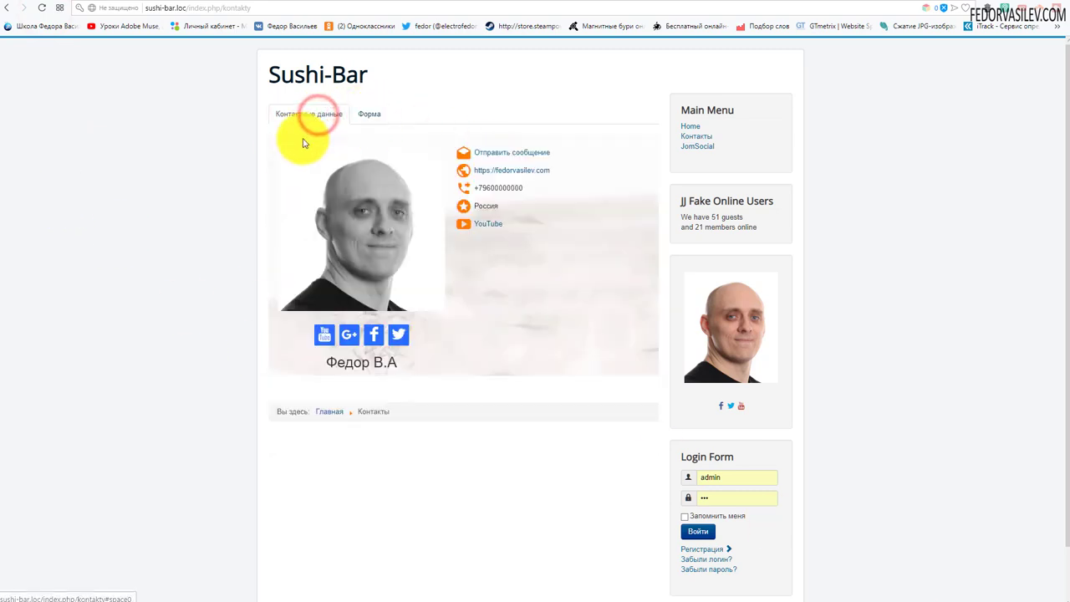
pyautogui.click(369, 113)
pyautogui.click(293, 110)
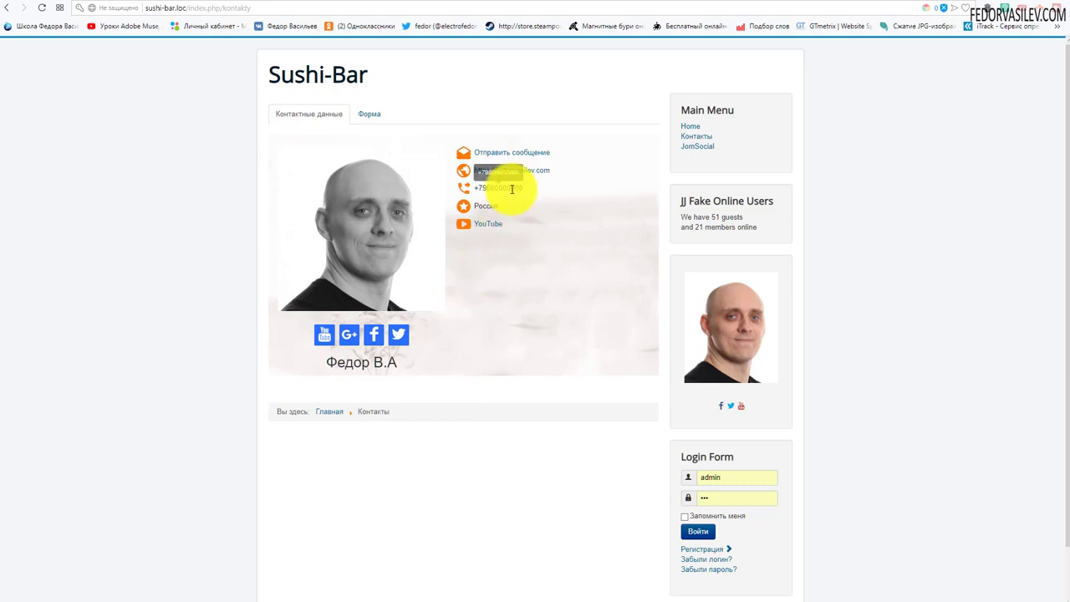
# Step: Clear the contact image's width and height values, save the menu item and reload the contact page
pyautogui.hotkey('ctrl', 'Tab')
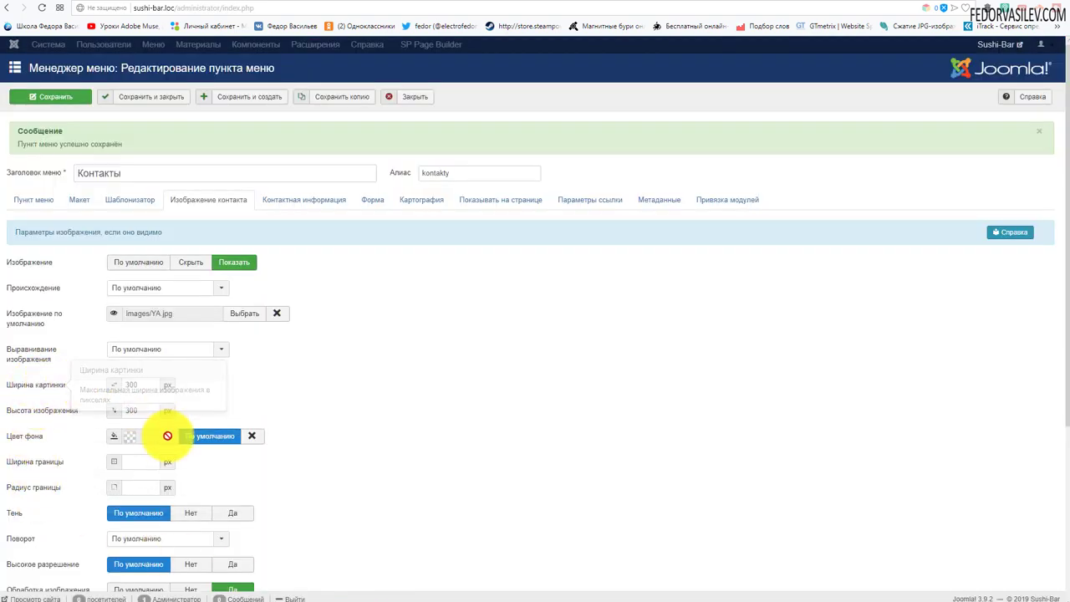
pyautogui.moveTo(44, 393)
pyautogui.doubleClick(148, 385)
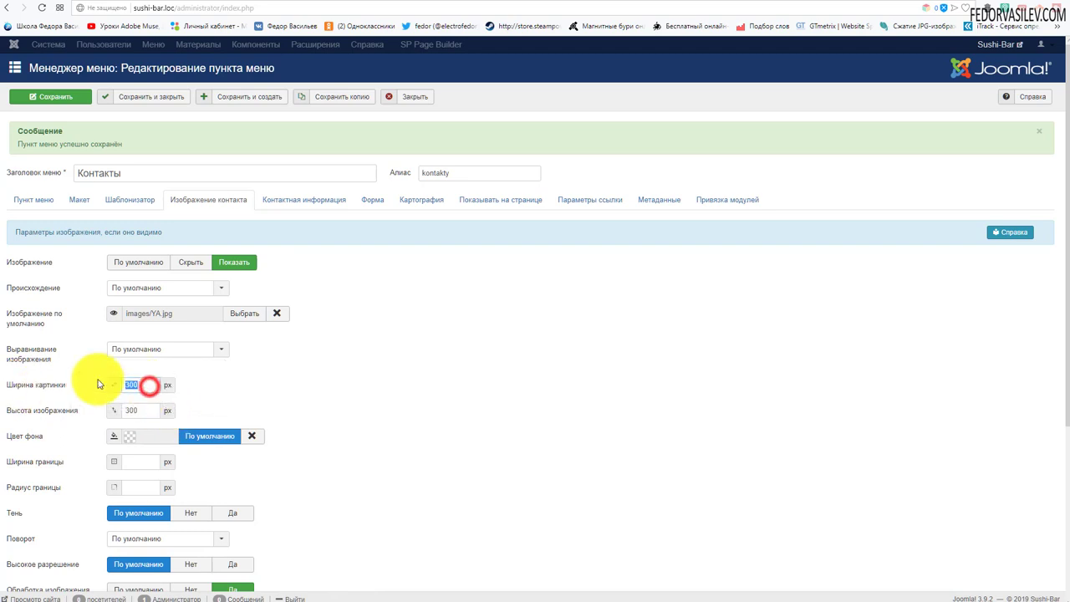
pyautogui.press('BackSpace')
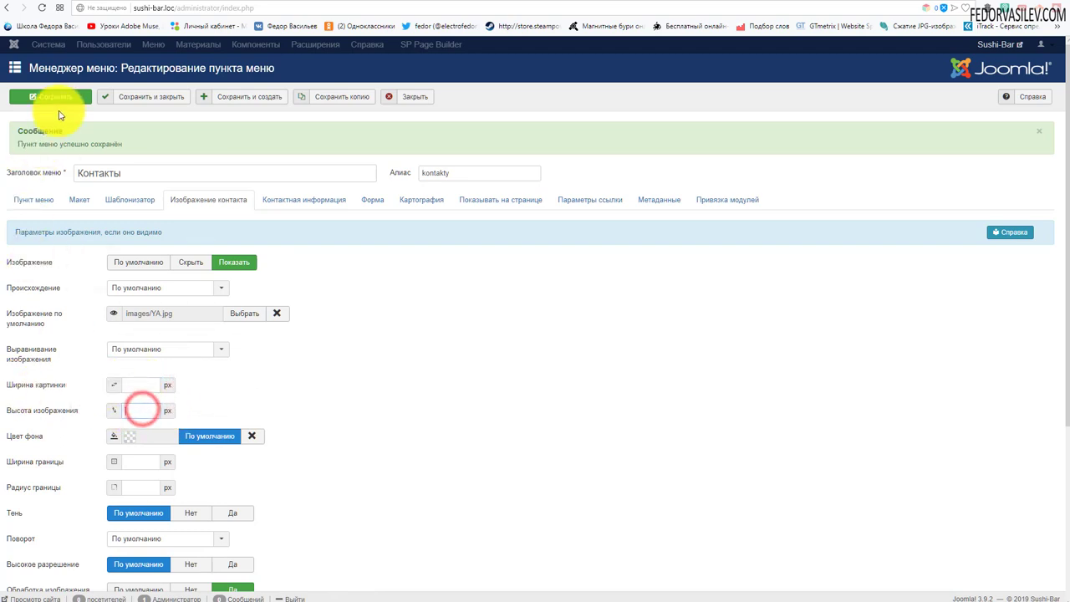
pyautogui.click(52, 96)
pyautogui.hotkey('ctrl', 'Tab')
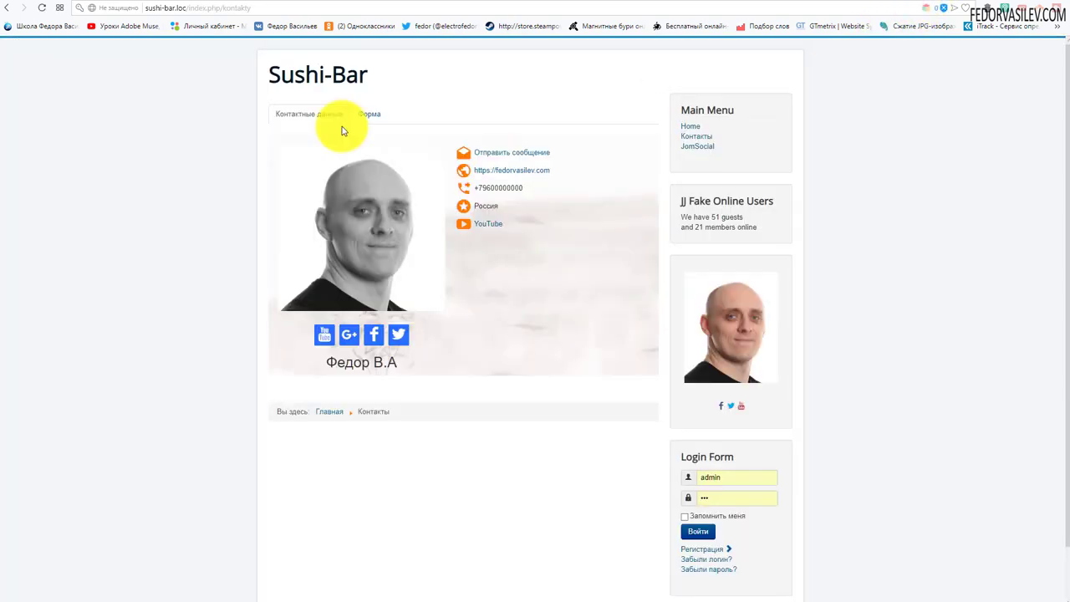
pyautogui.click(42, 10)
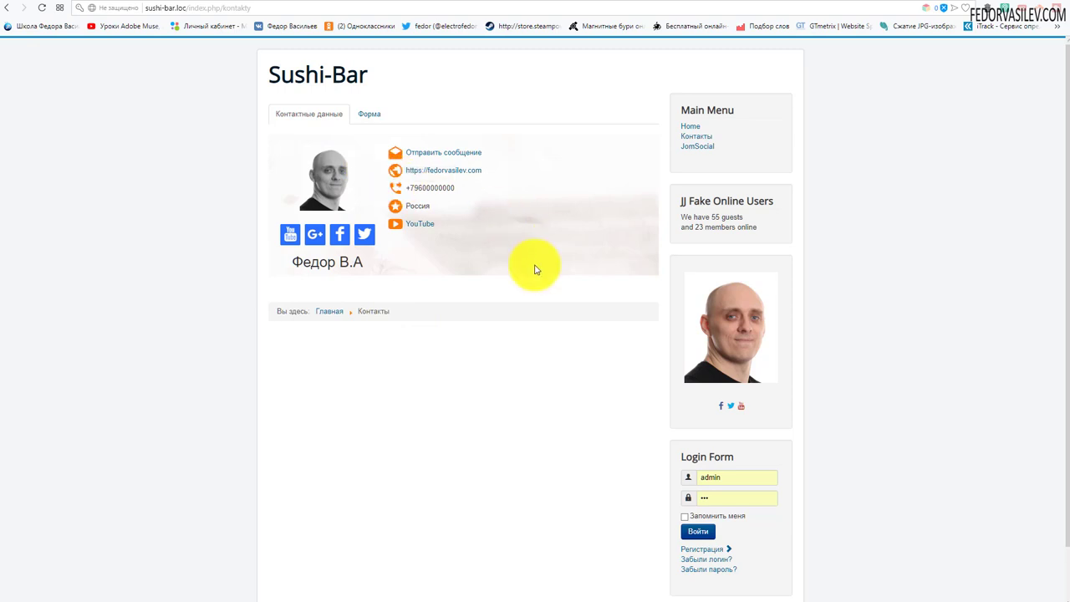
# Step: Remove the card's background image in the menu item's theme overrides
pyautogui.hotkey('ctrl', 'Tab')
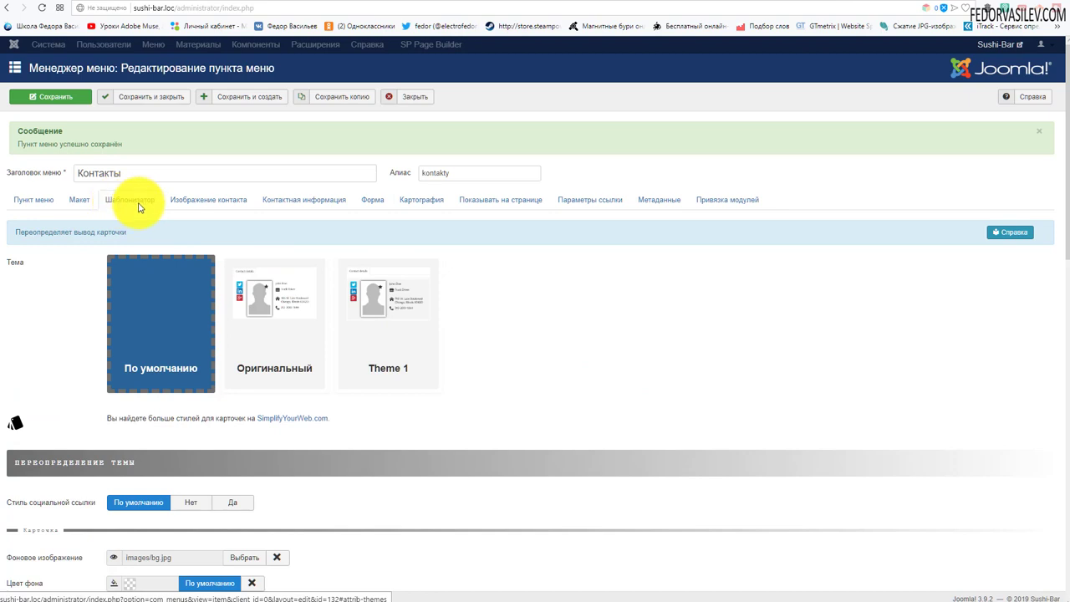
pyautogui.scroll(-3, 376, 259)
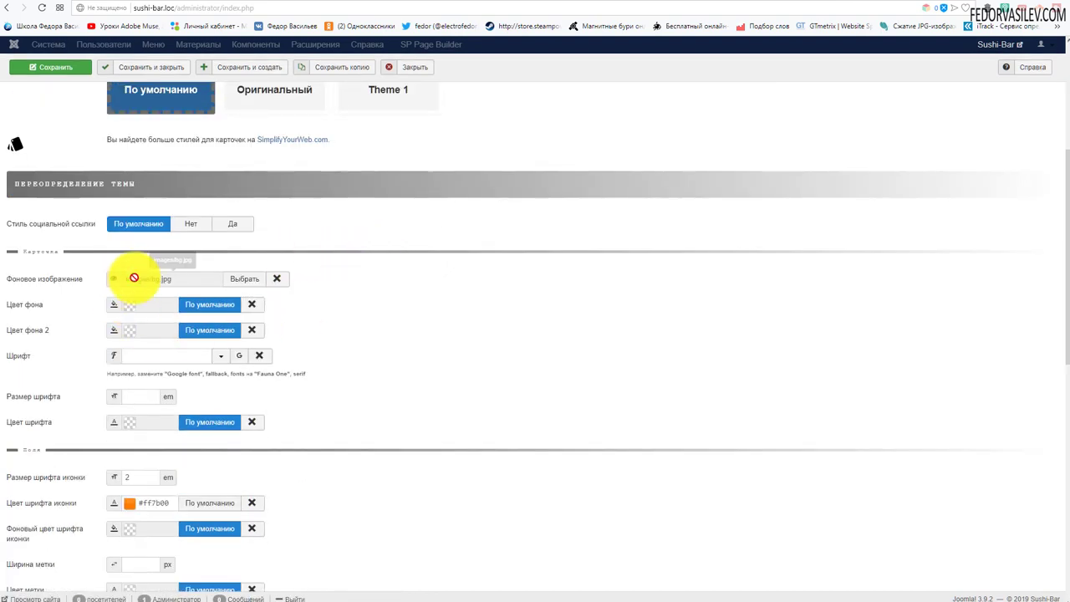
pyautogui.moveTo(116, 282)
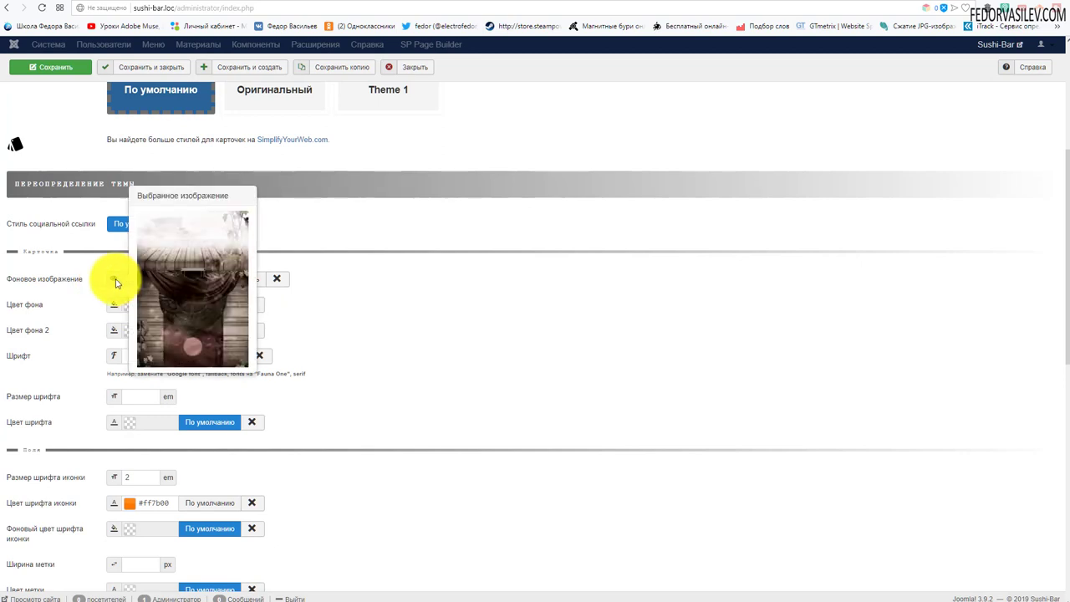
pyautogui.click(277, 281)
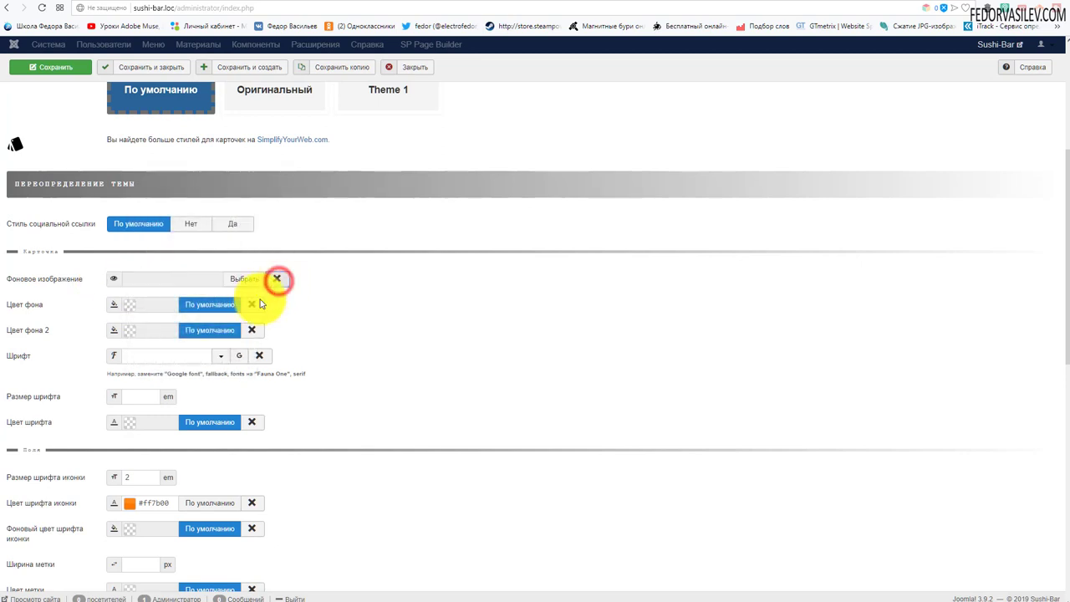
# Step: Set the card's background colour override to the light yellow #ffecad and save the menu item
pyautogui.click(204, 308)
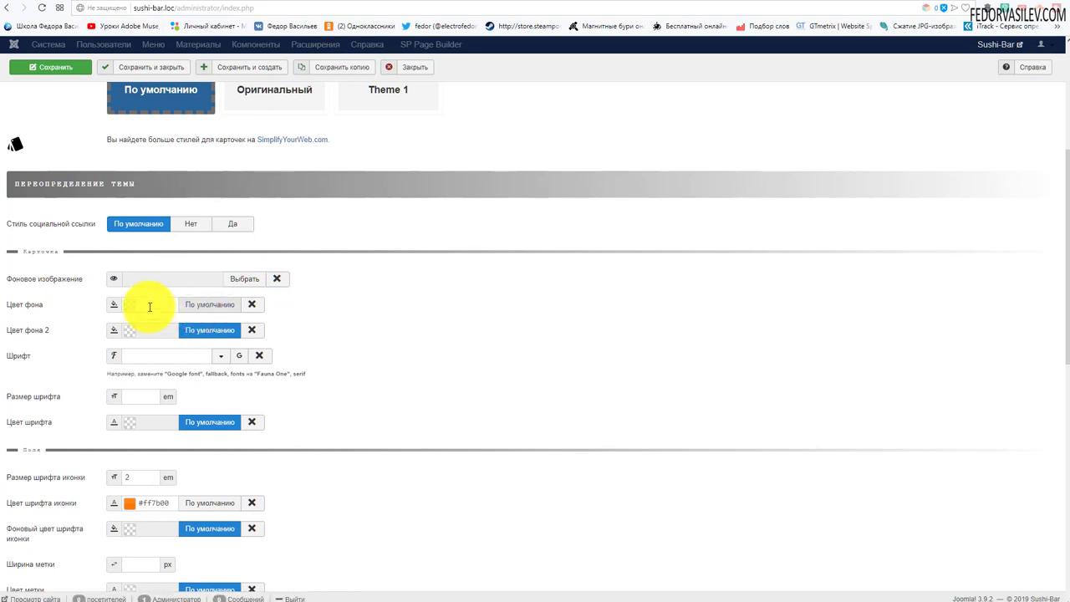
pyautogui.click(150, 307)
pyautogui.click(272, 337)
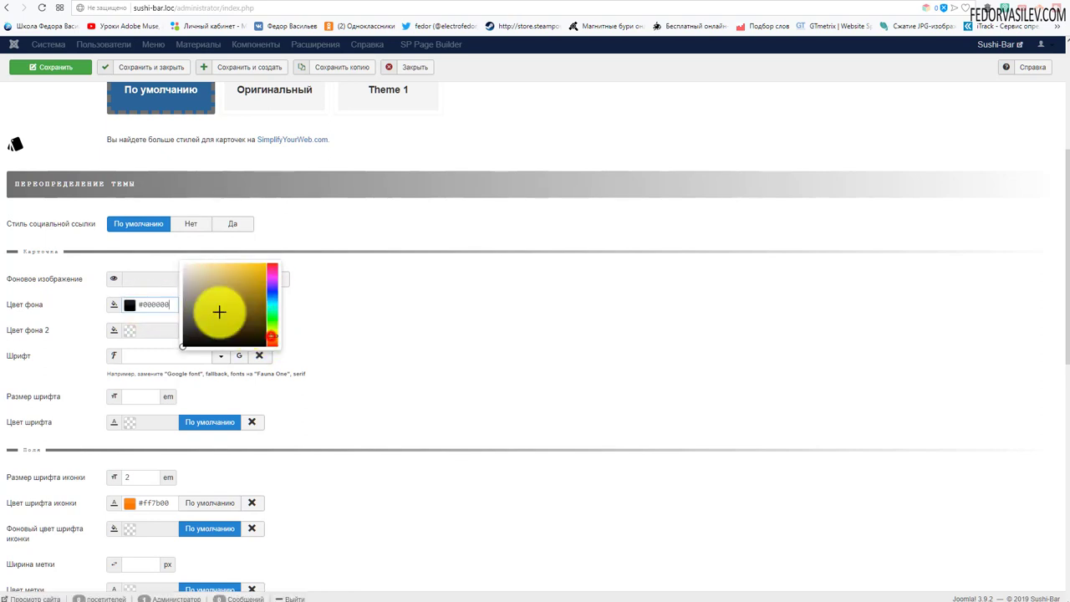
pyautogui.click(210, 286)
pyautogui.moveTo(209, 262); pyautogui.dragTo(210, 239)
pyautogui.click(322, 223)
pyautogui.click(35, 68)
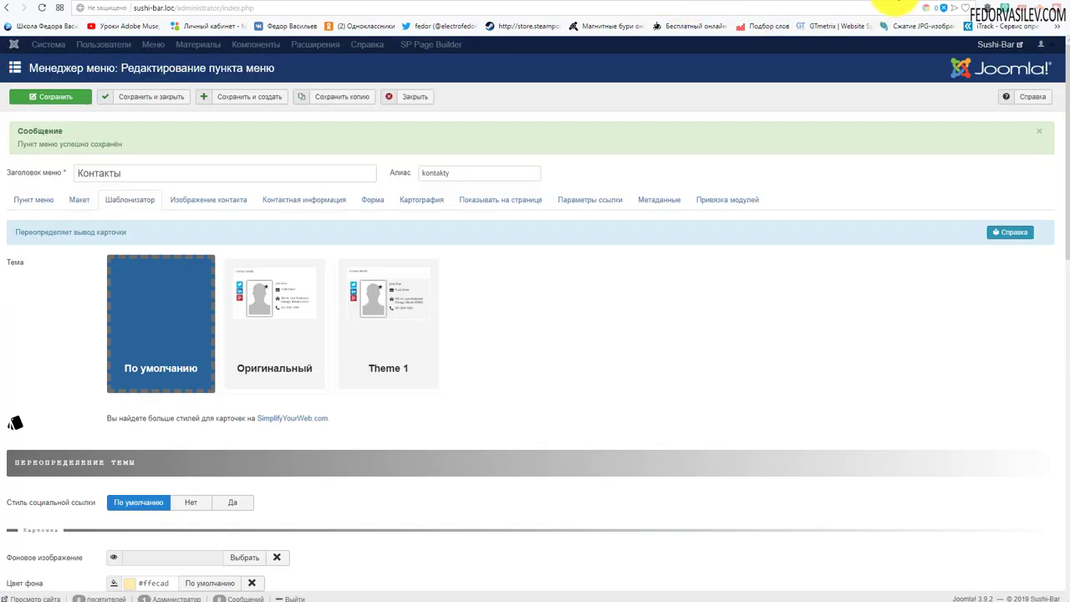
# Step: Set the card's second background colour to an orange shade, save the menu item and reload the contact page
pyautogui.scroll(-3, 535, 153)
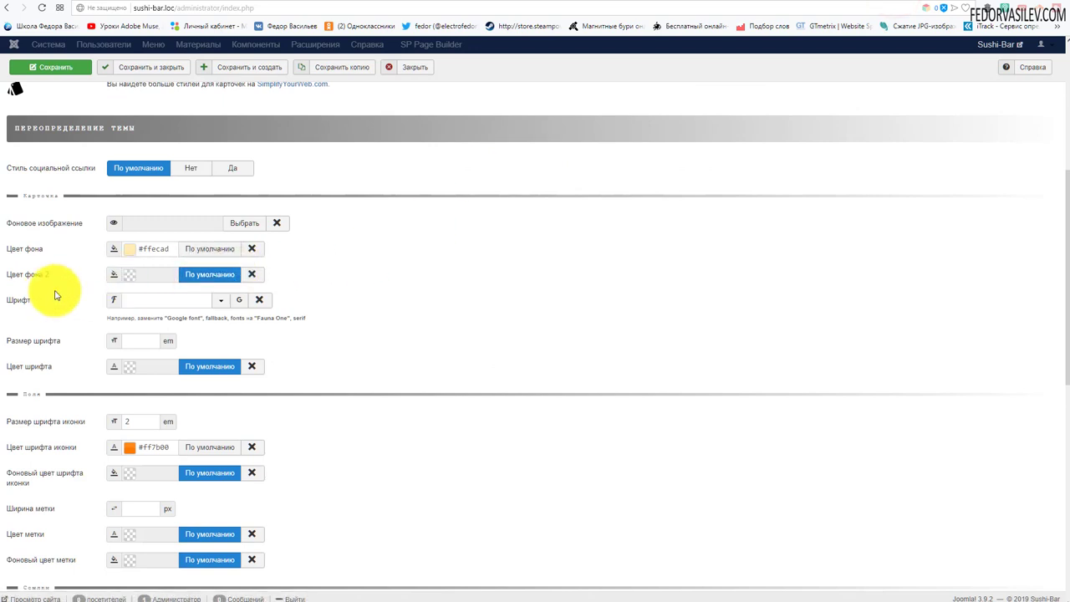
pyautogui.moveTo(44, 282)
pyautogui.click(145, 273)
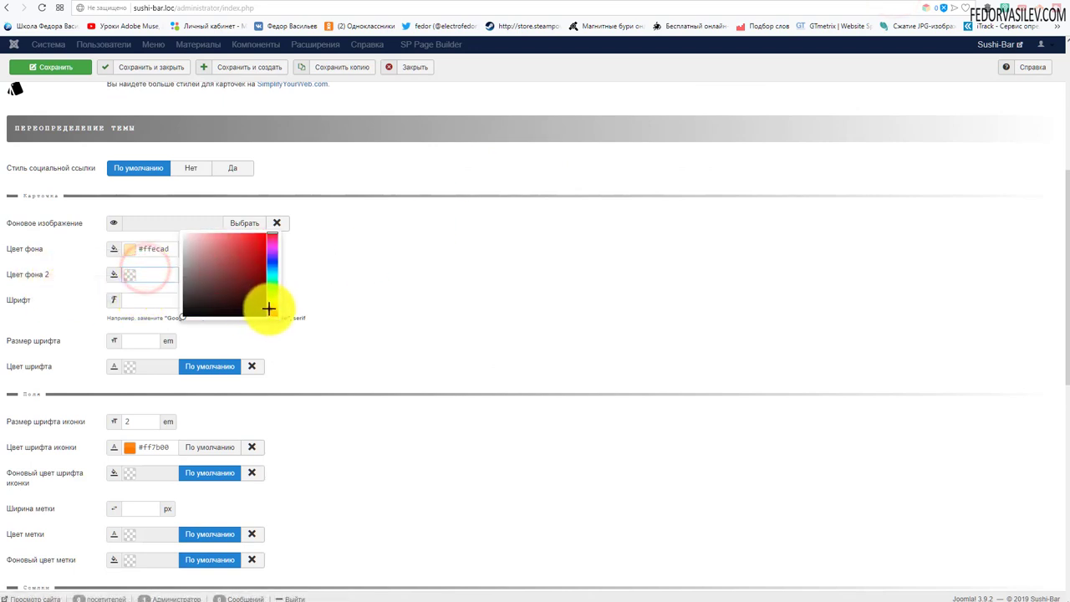
pyautogui.click(271, 309)
pyautogui.click(256, 234)
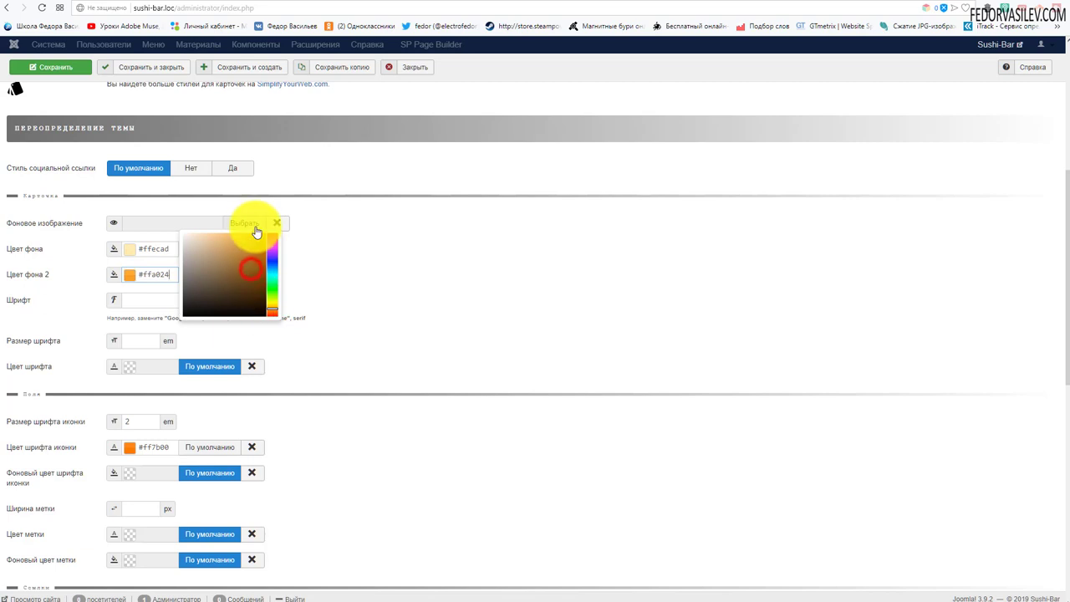
pyautogui.click(57, 69)
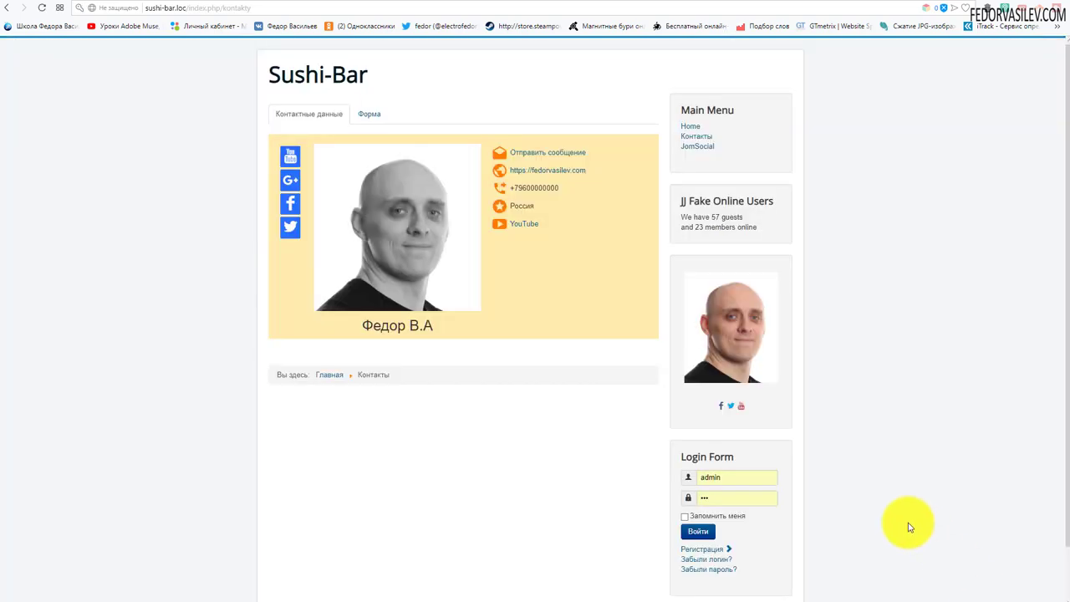
pyautogui.press('F5')
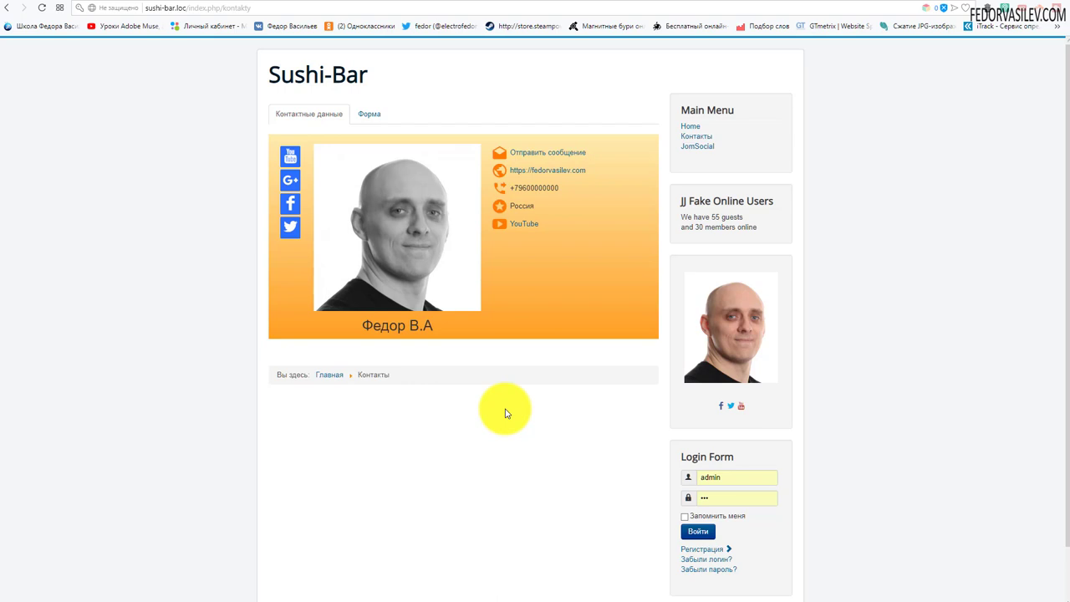
pyautogui.moveTo(724, 286)
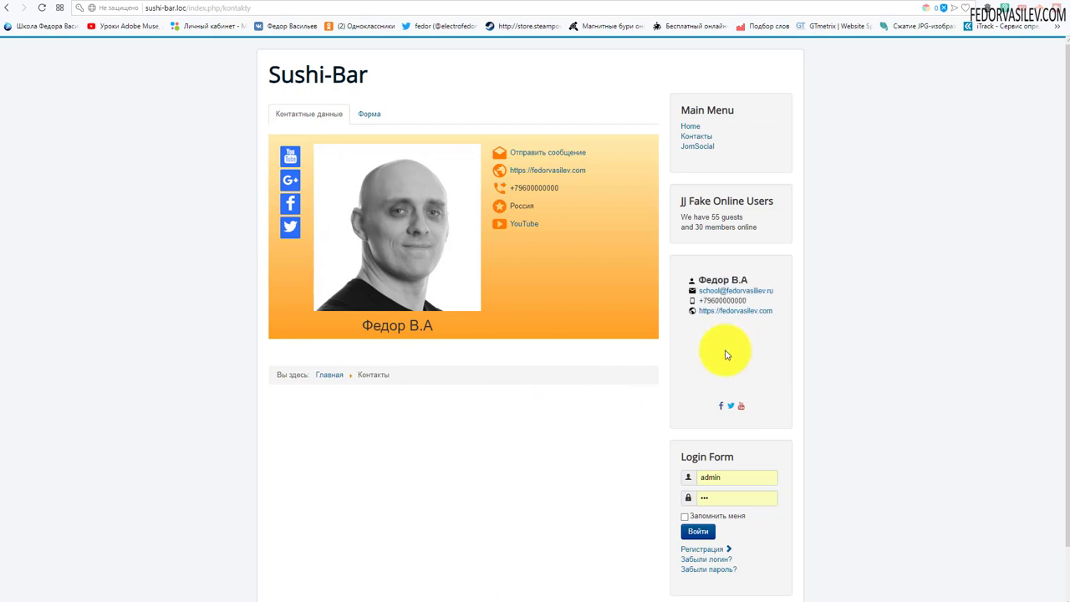